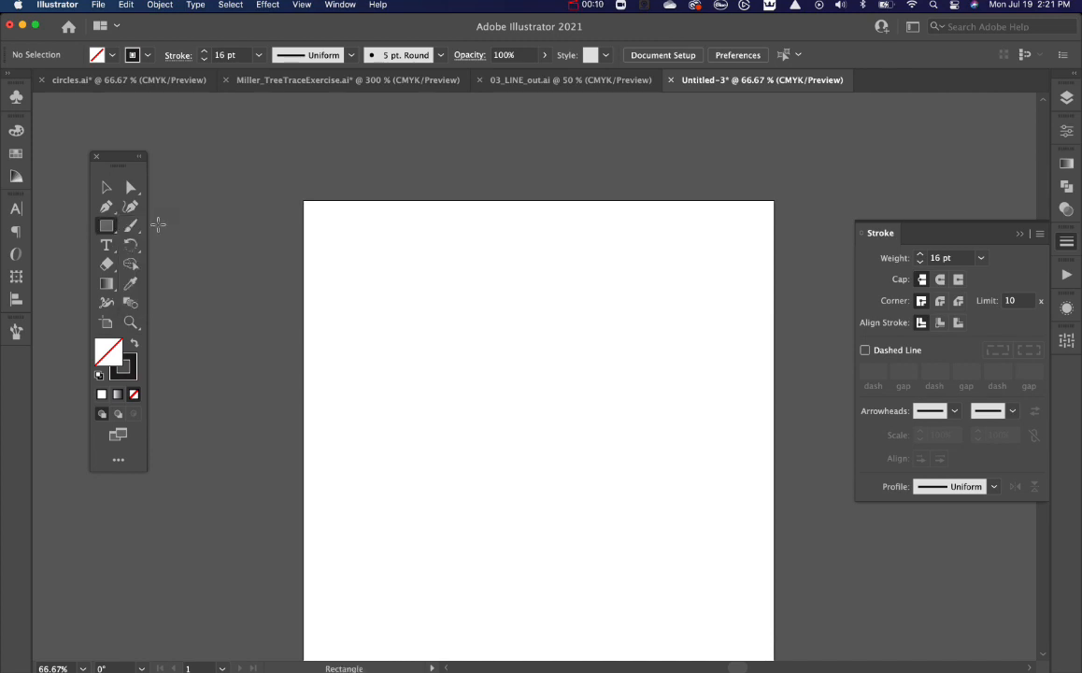
Draw a straight horizontal line across the upper part of the artboard with the Line Segment tool
click(105, 228)
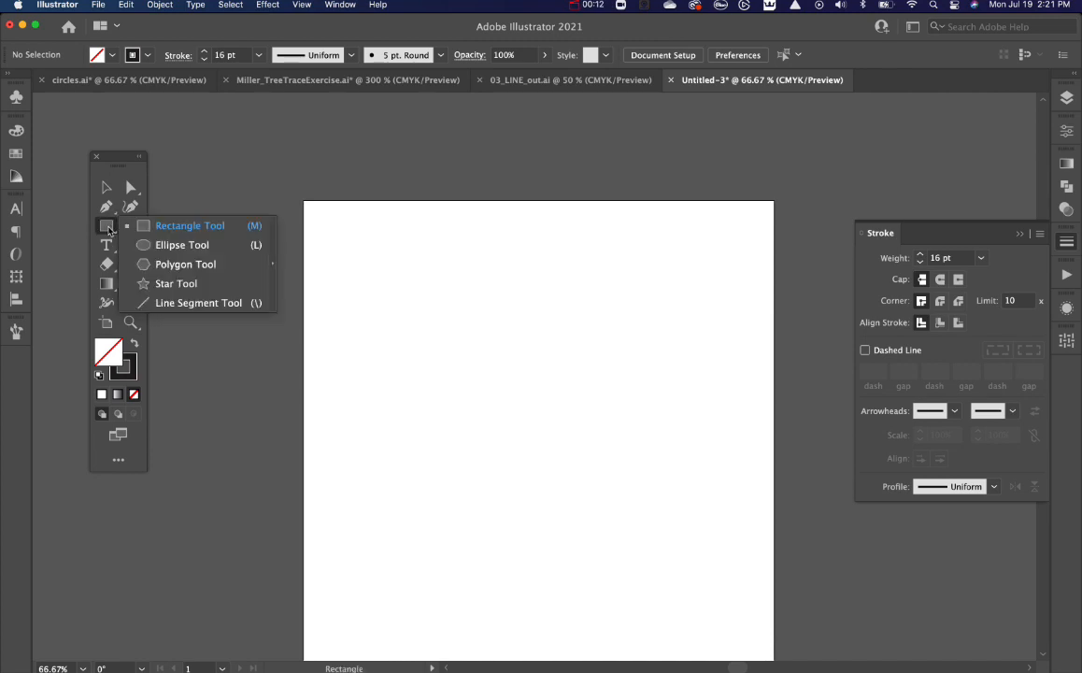
click(166, 302)
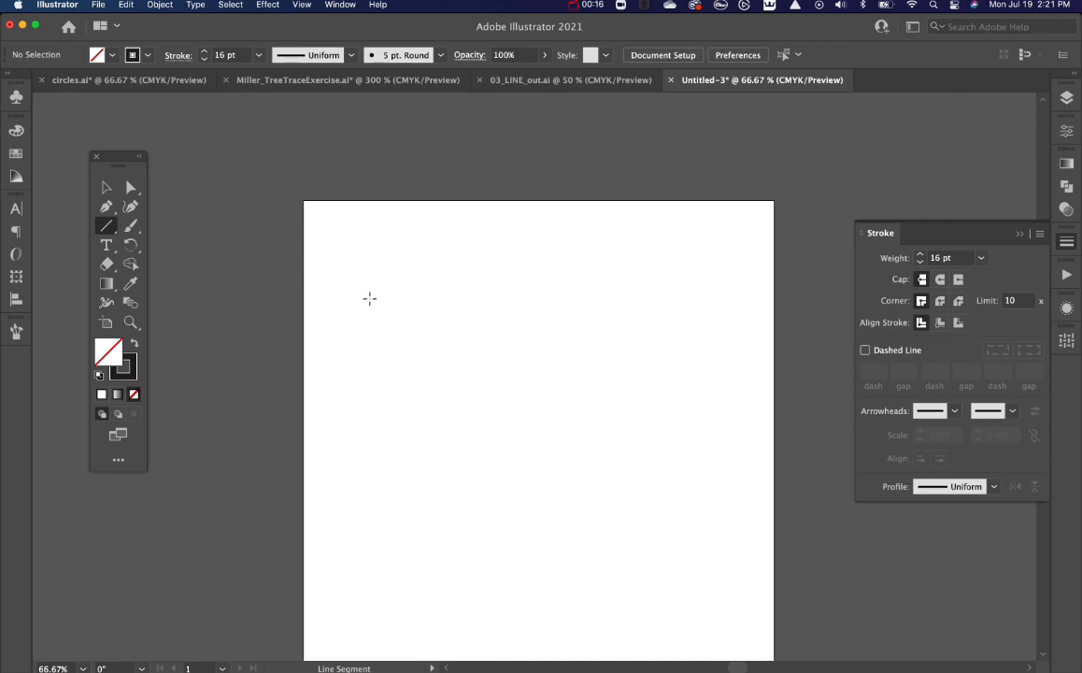
mouse_move(369, 298)
mouse_down()
mouse_move(684, 367)
mouse_move(725, 366)
mouse_up()
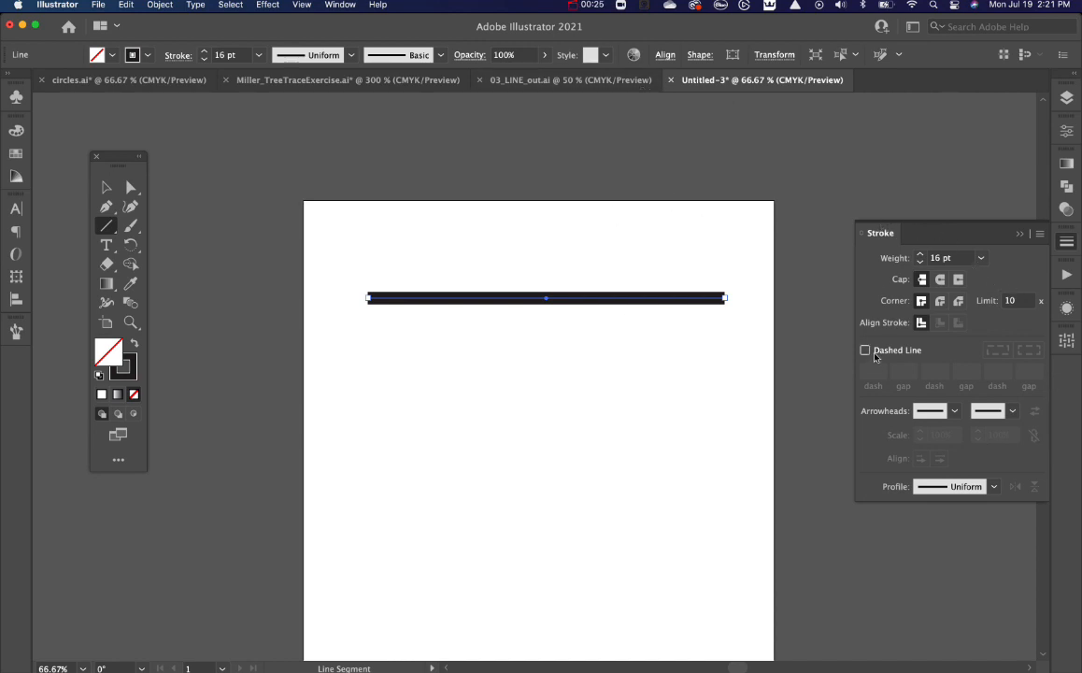
Draw six trial lines at varied angles below the horizontal line and delete all six
drag(493, 348, 614, 503)
drag(477, 440, 572, 525)
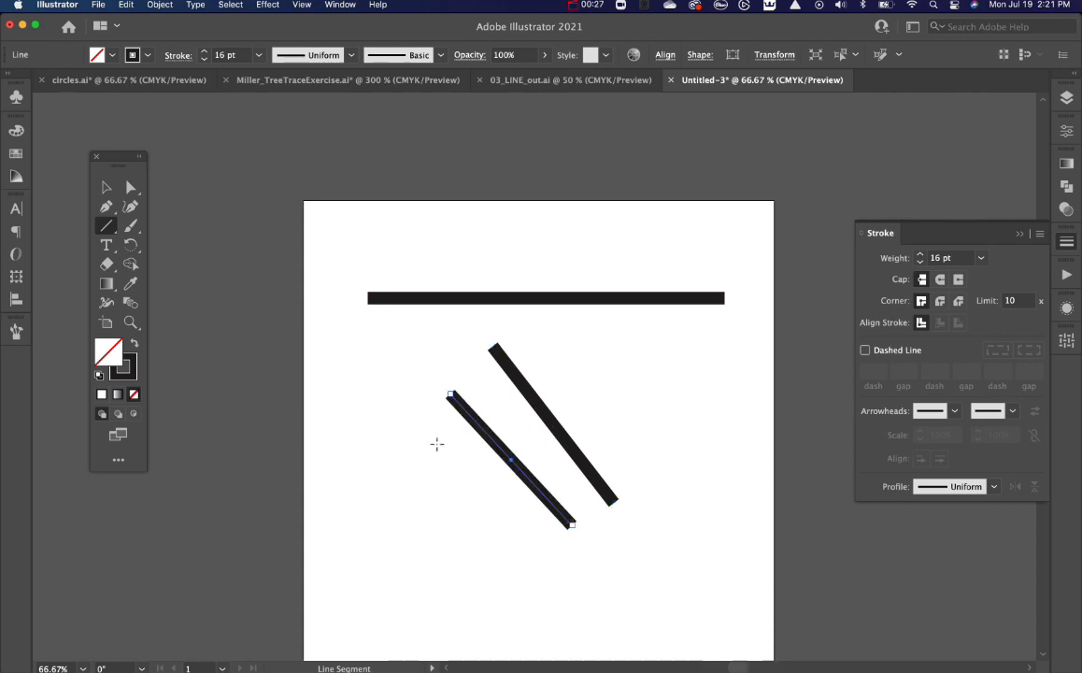
drag(438, 445, 572, 524)
drag(435, 546, 594, 422)
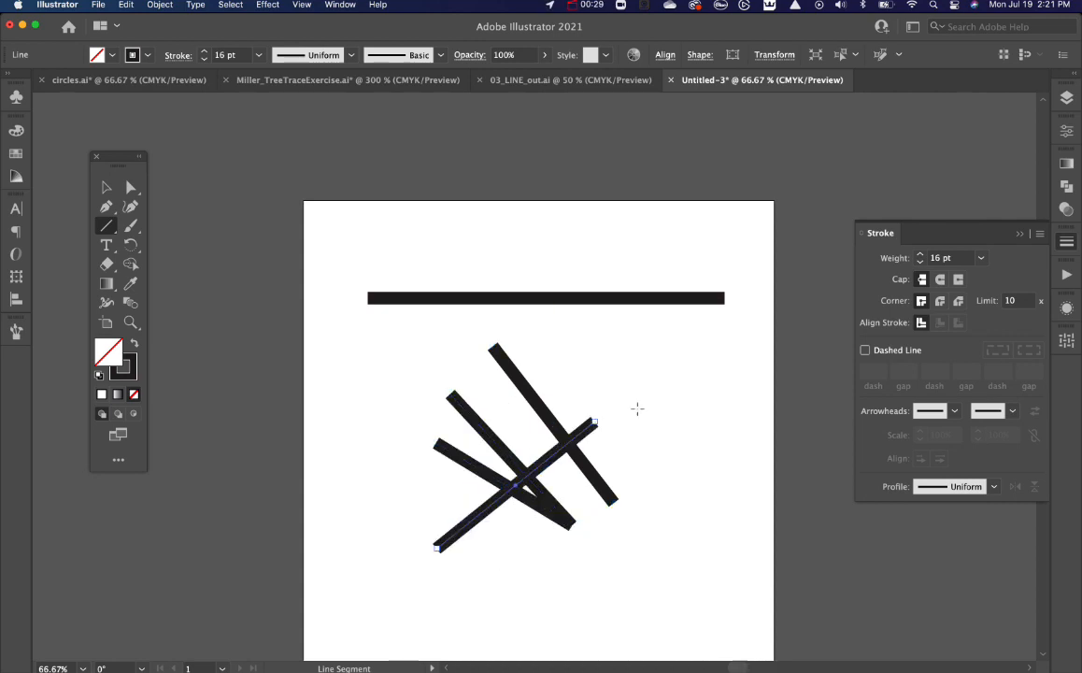
drag(663, 368, 662, 575)
drag(716, 502, 576, 364)
drag(375, 382, 708, 553)
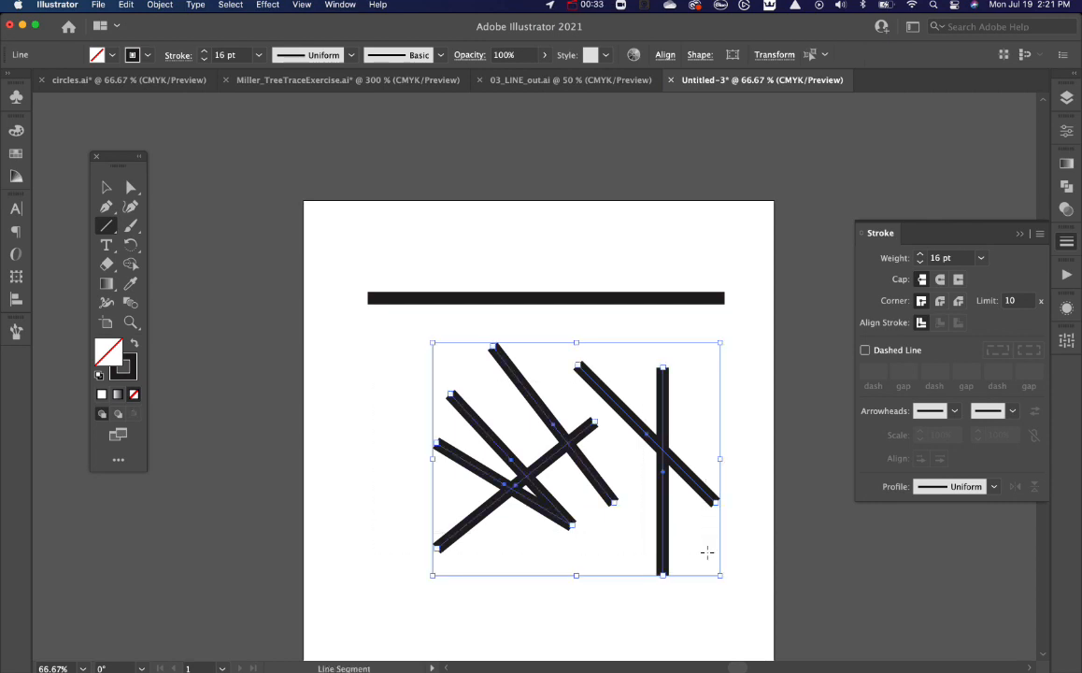
key(Delete)
Draw four more practice lines in different directions below the horizontal line and remove them
drag(390, 484, 560, 353)
drag(475, 345, 475, 345)
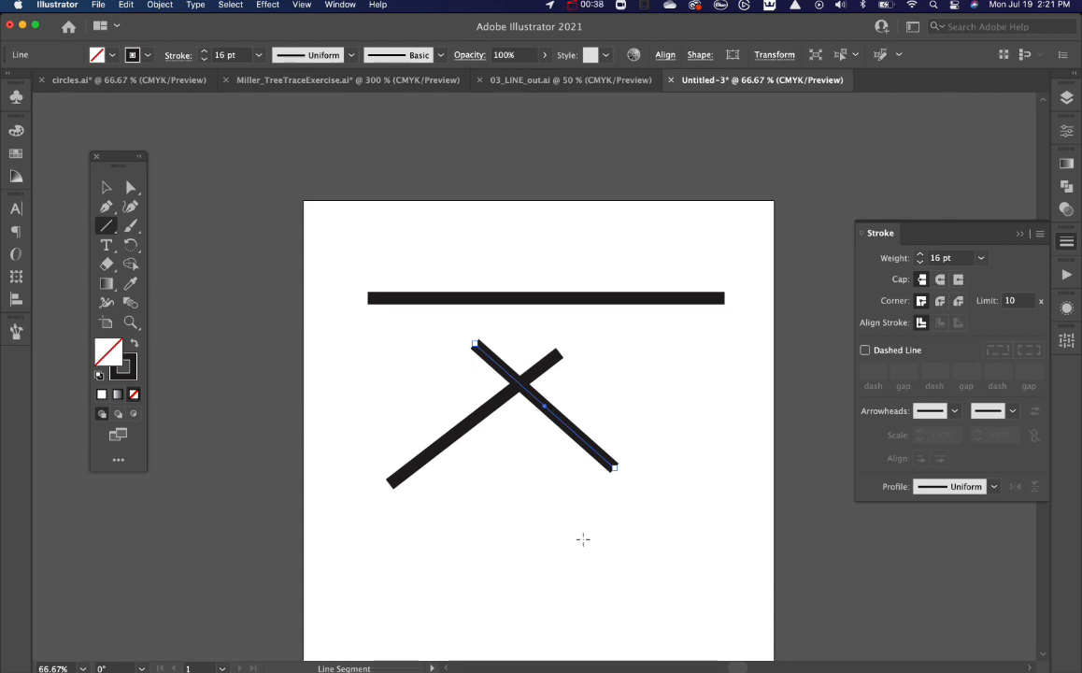
drag(583, 539, 760, 402)
mouse_move(504, 564)
mouse_down()
mouse_move(551, 539)
mouse_move(510, 454)
mouse_up()
key(super+a)
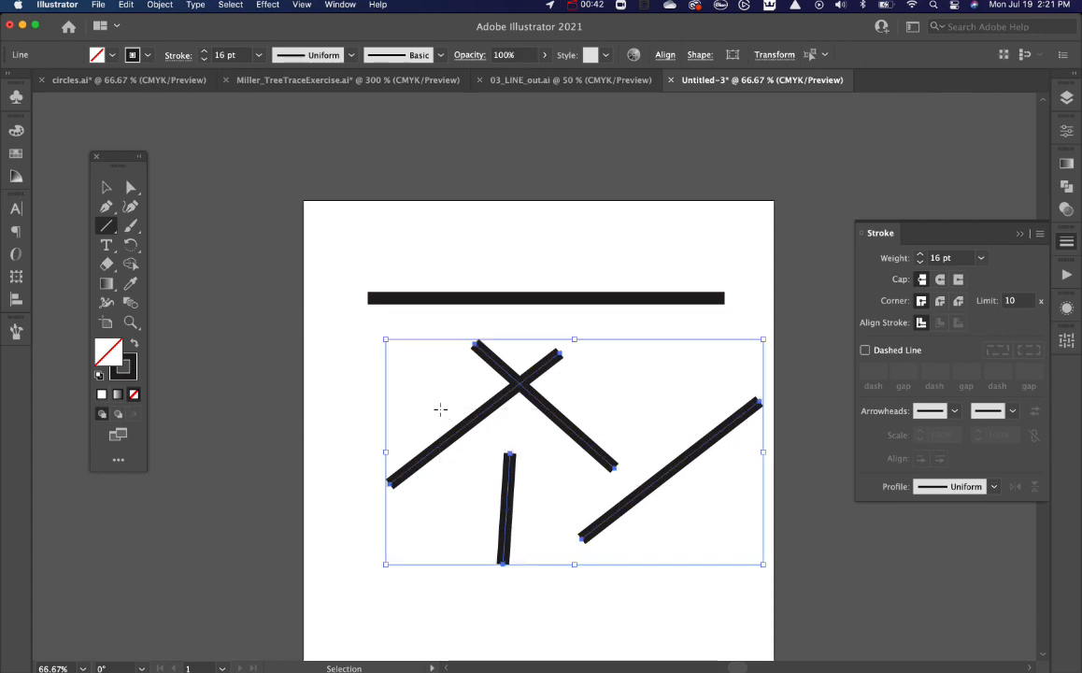
key(Delete)
key(v)
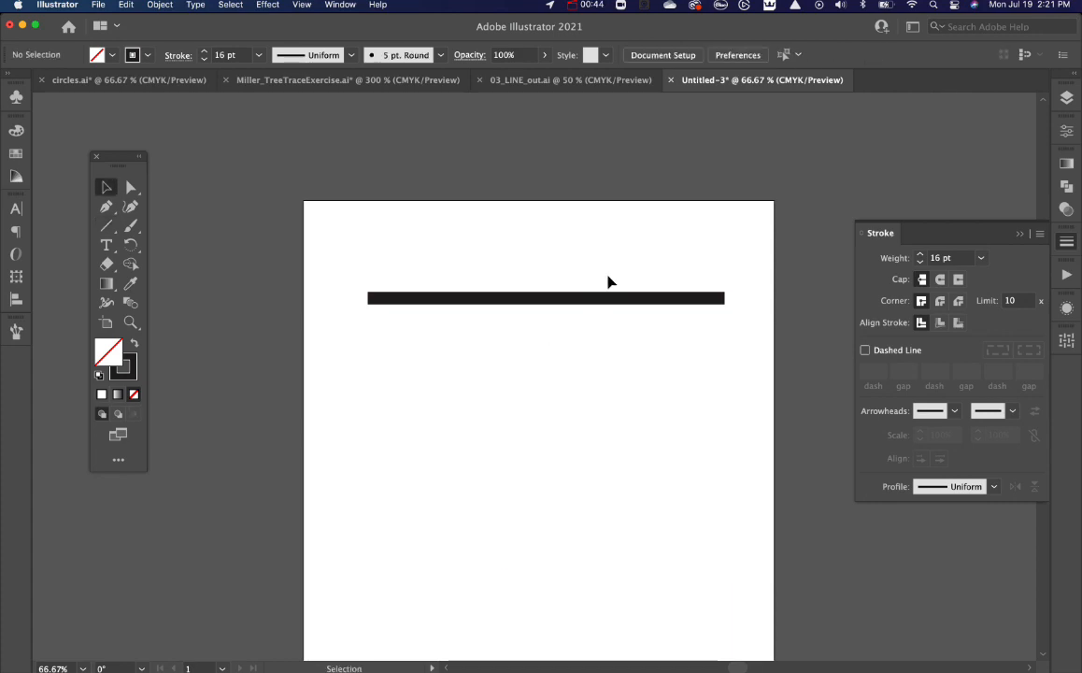
Try a 20 pt stroke weight on the horizontal line and raise it to 40 pt
drag(605, 255, 486, 379)
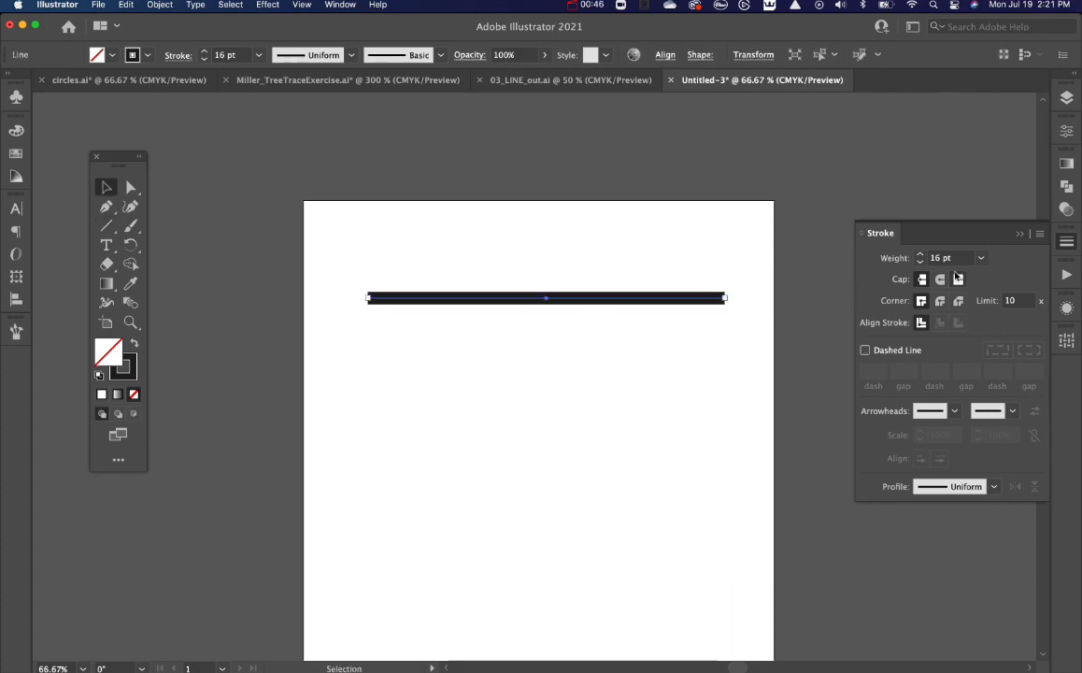
click(980, 257)
click(991, 579)
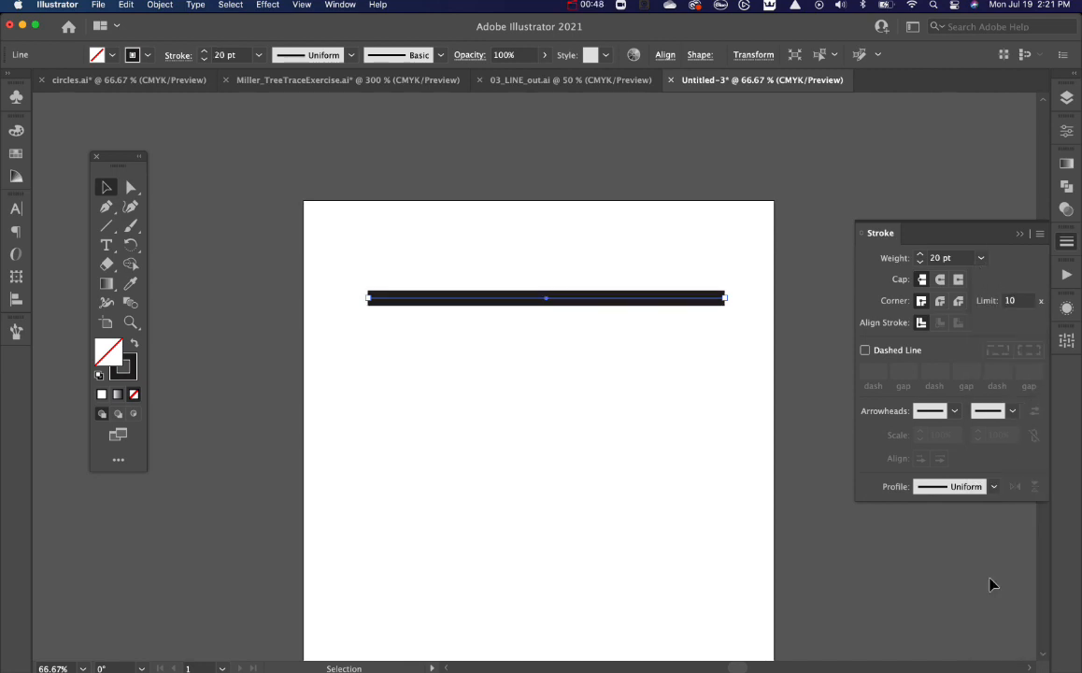
click(980, 257)
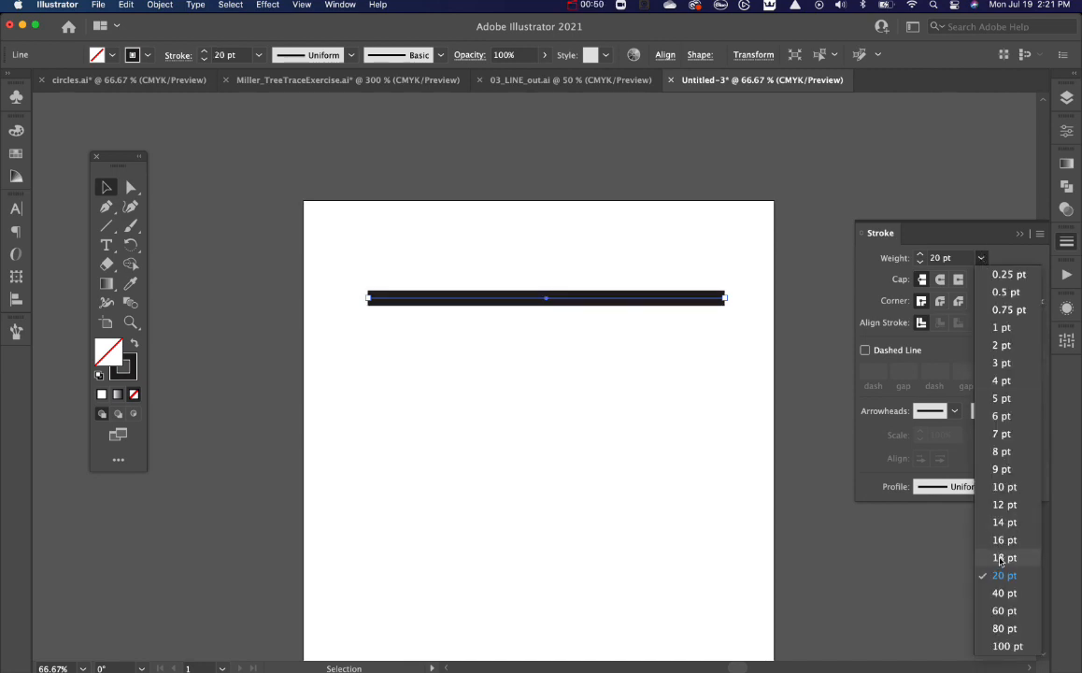
click(1001, 593)
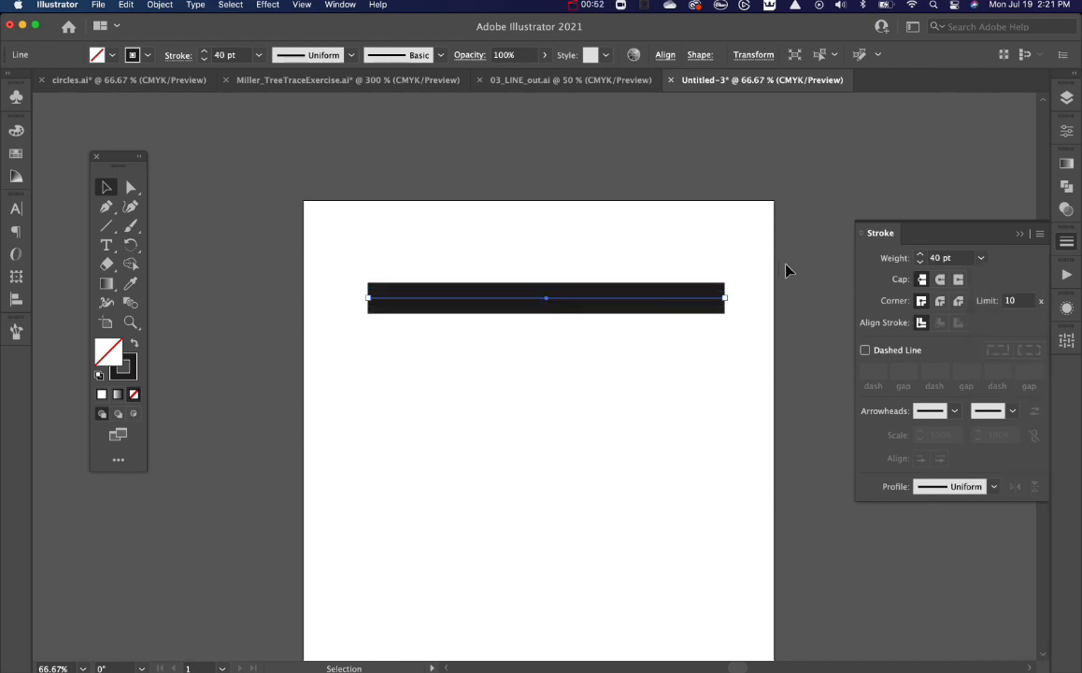
Compare the round, butt and projecting caps on the horizontal line, finishing with the butt cap
click(940, 281)
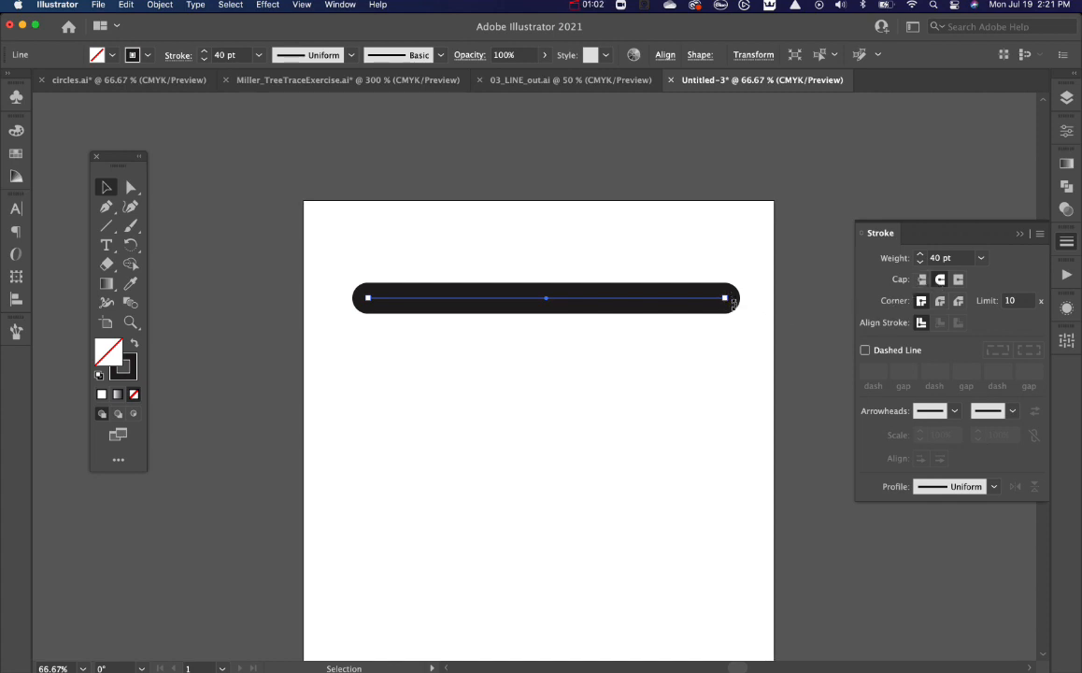
click(922, 280)
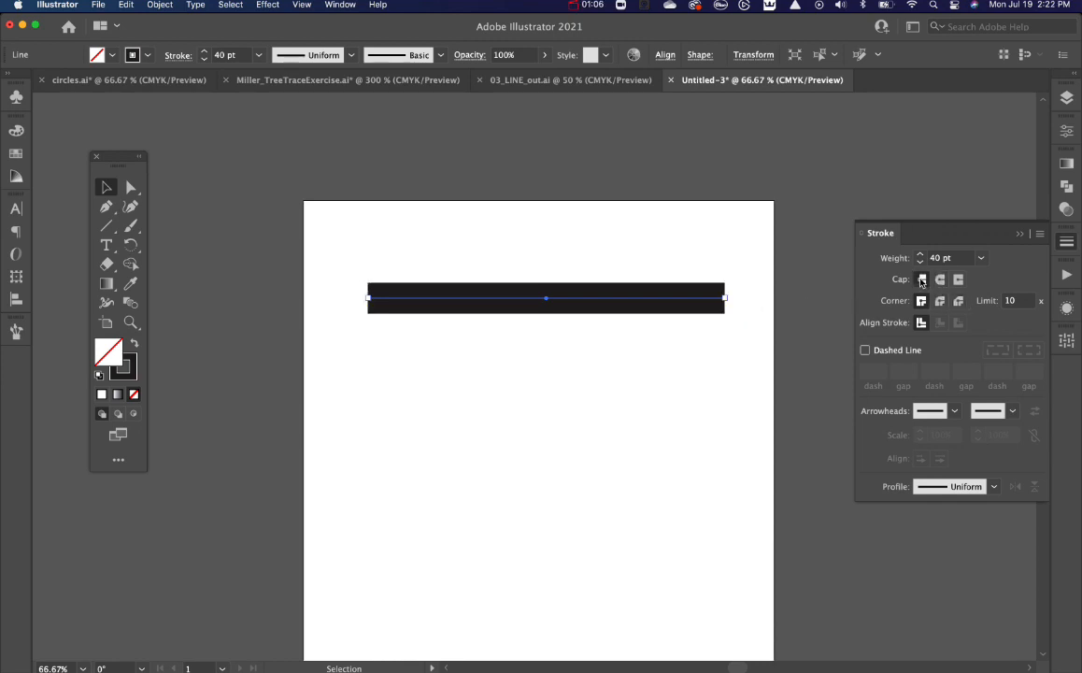
click(958, 280)
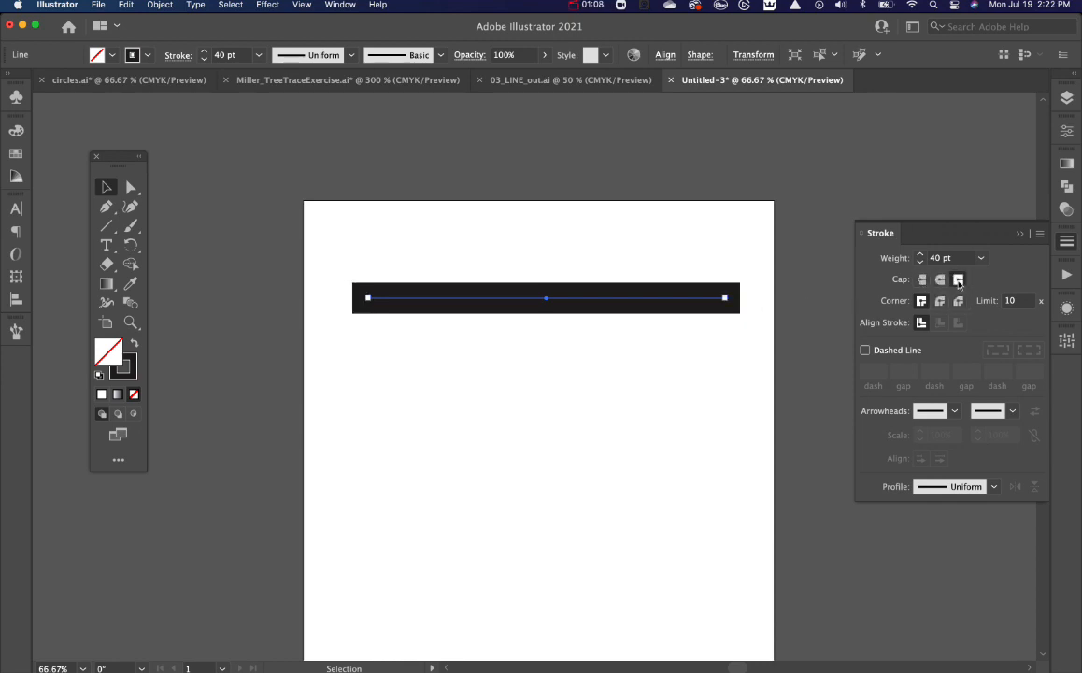
click(941, 280)
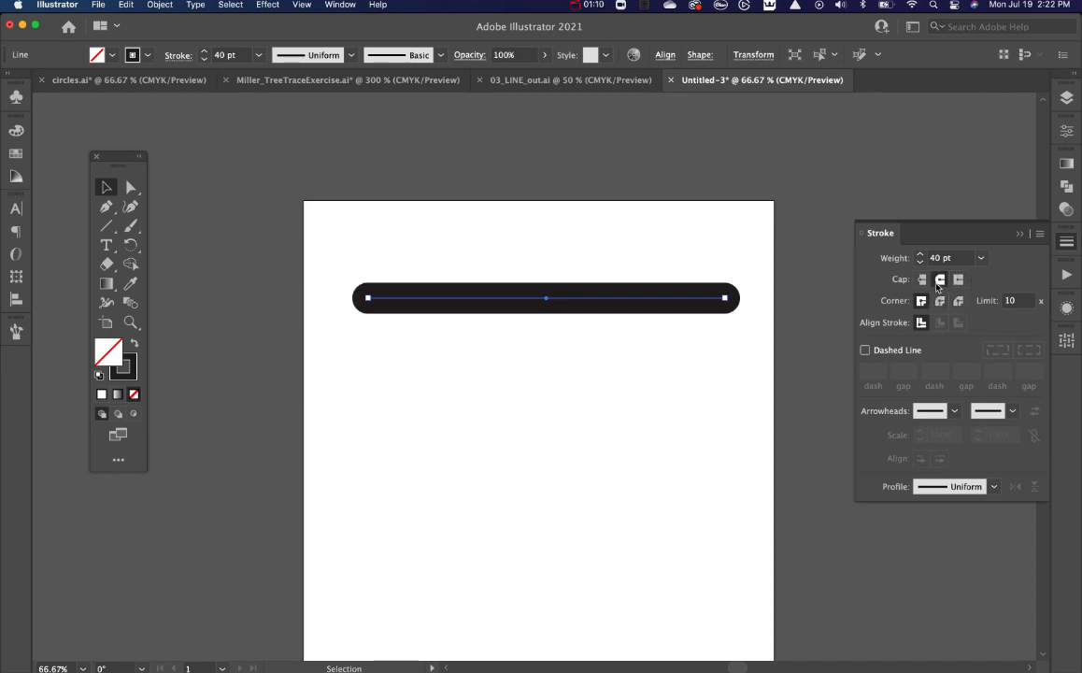
click(958, 280)
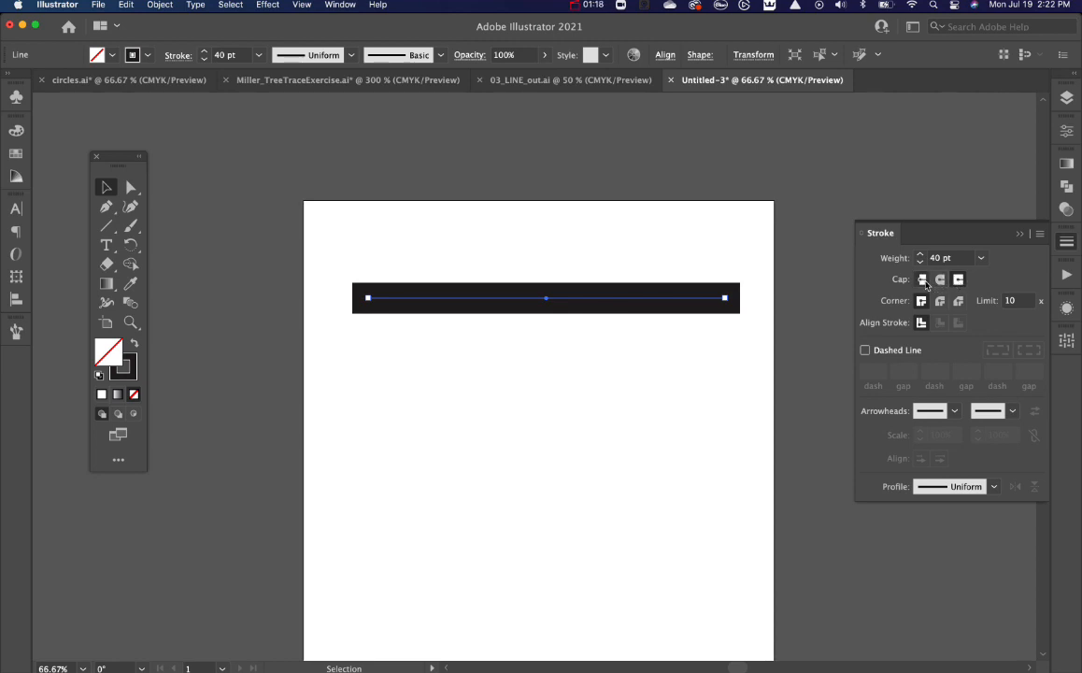
click(923, 281)
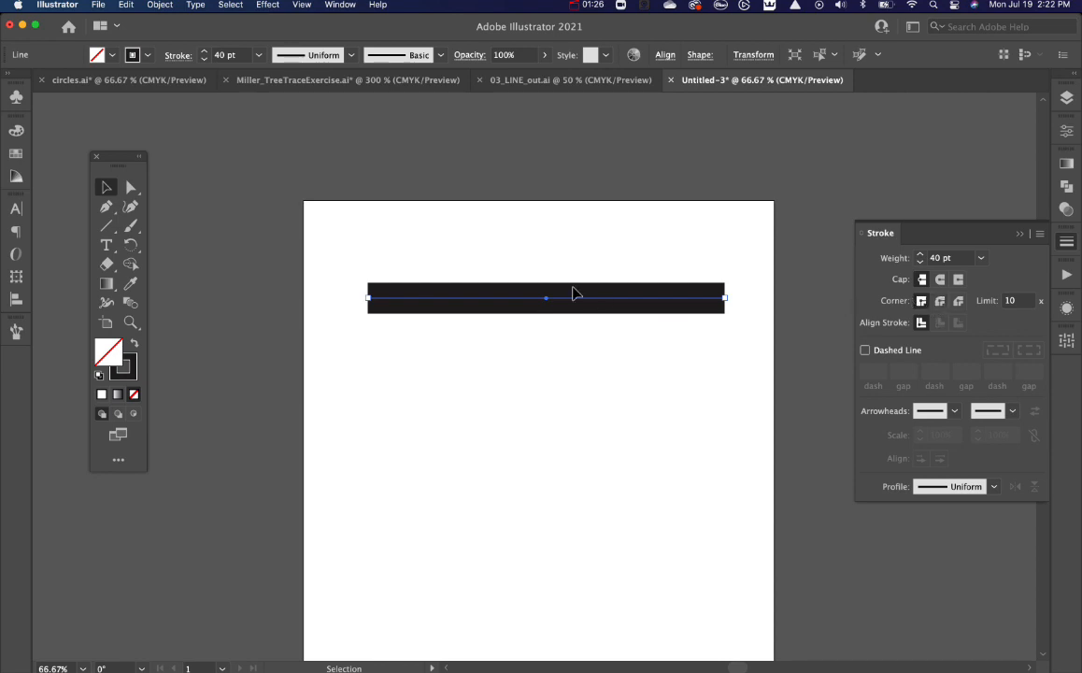
Draw an inverted V path with the Pen tool and center it beneath the horizontal line
key(p)
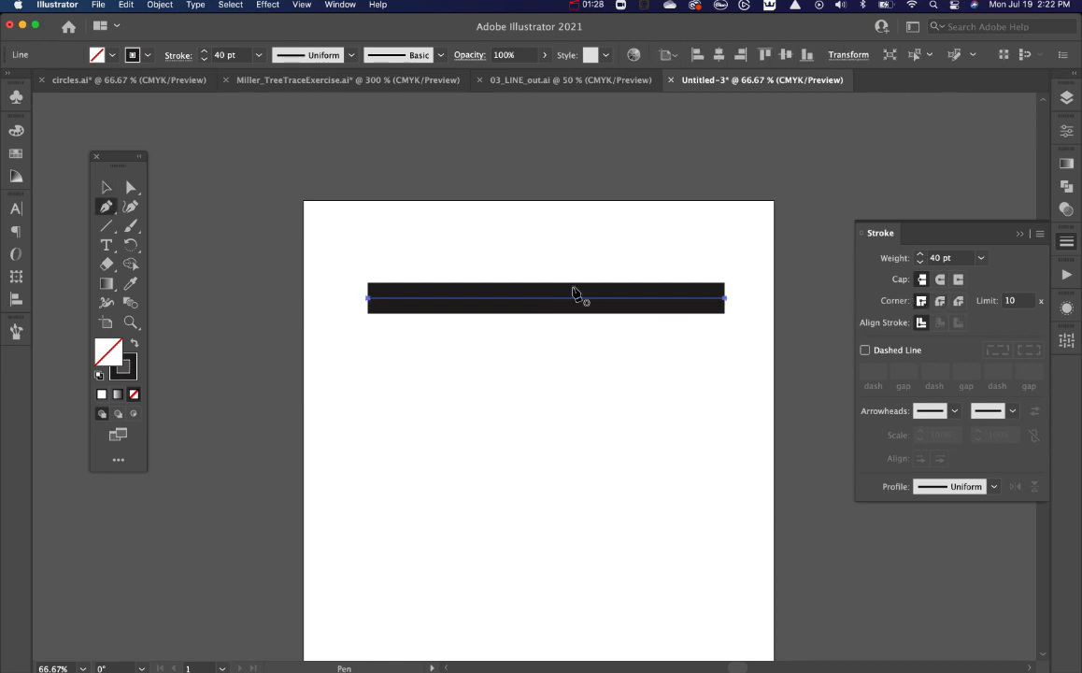
click(427, 475)
click(490, 355)
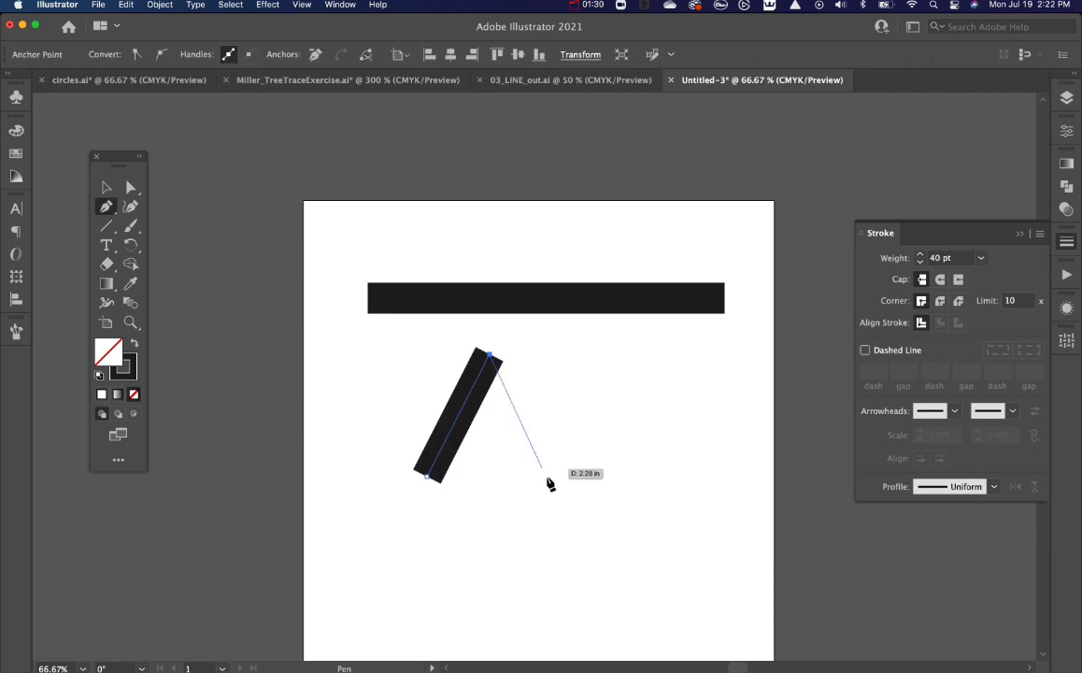
click(551, 483)
key(v)
click(492, 414)
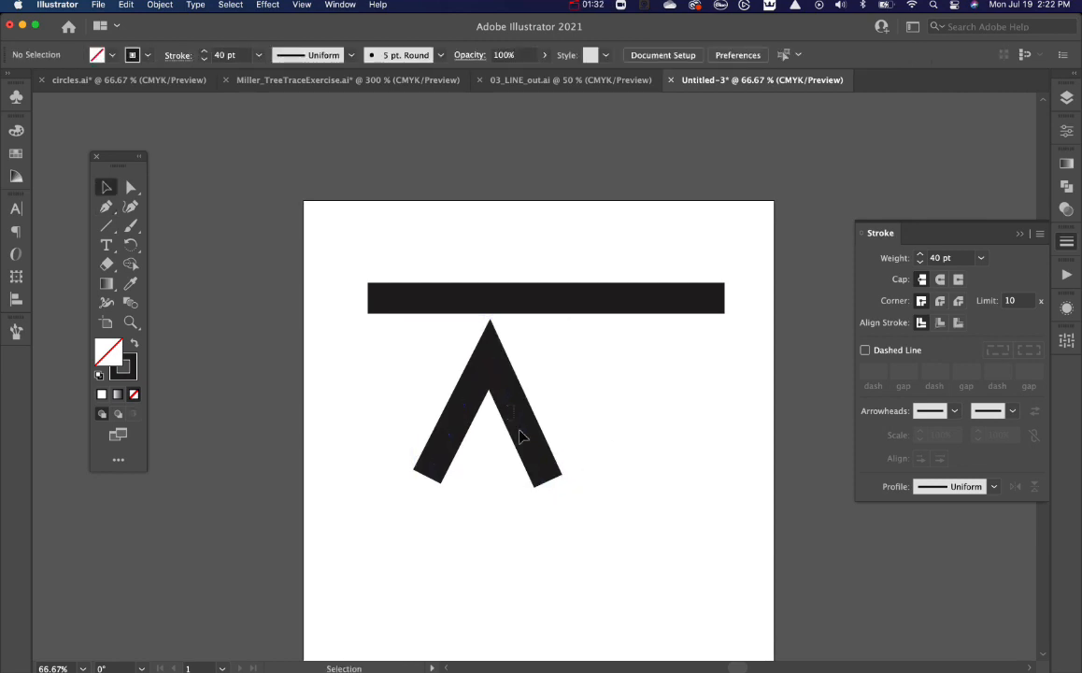
click(487, 383)
drag(520, 416, 599, 454)
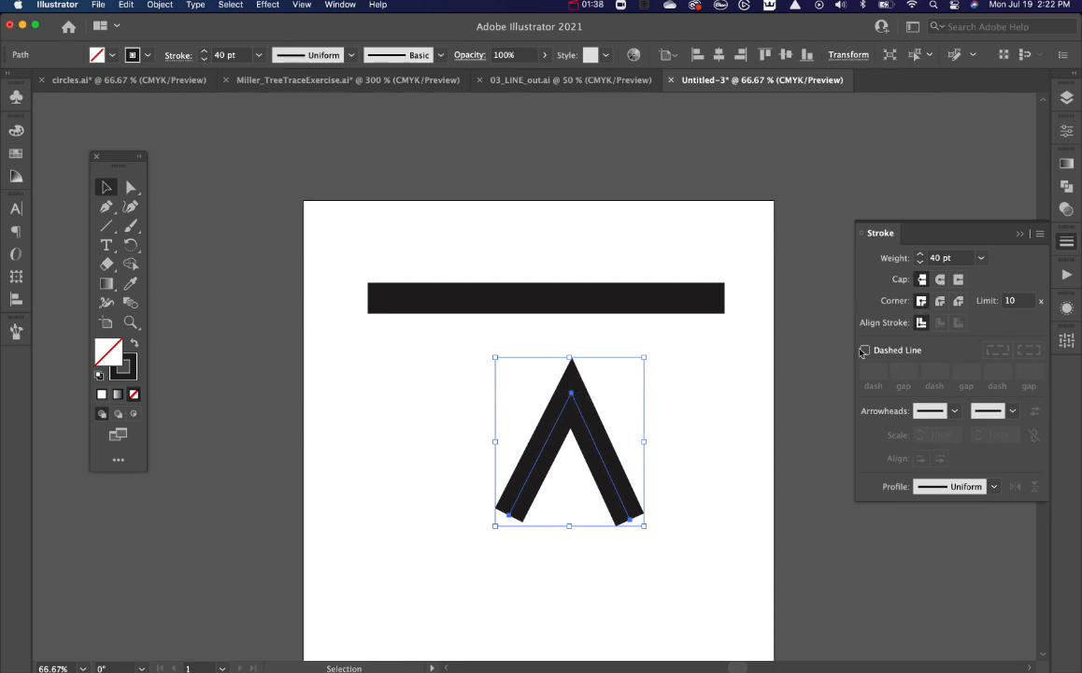
Try the round and bevel corner joins on the inverted V path and delete the path
click(941, 301)
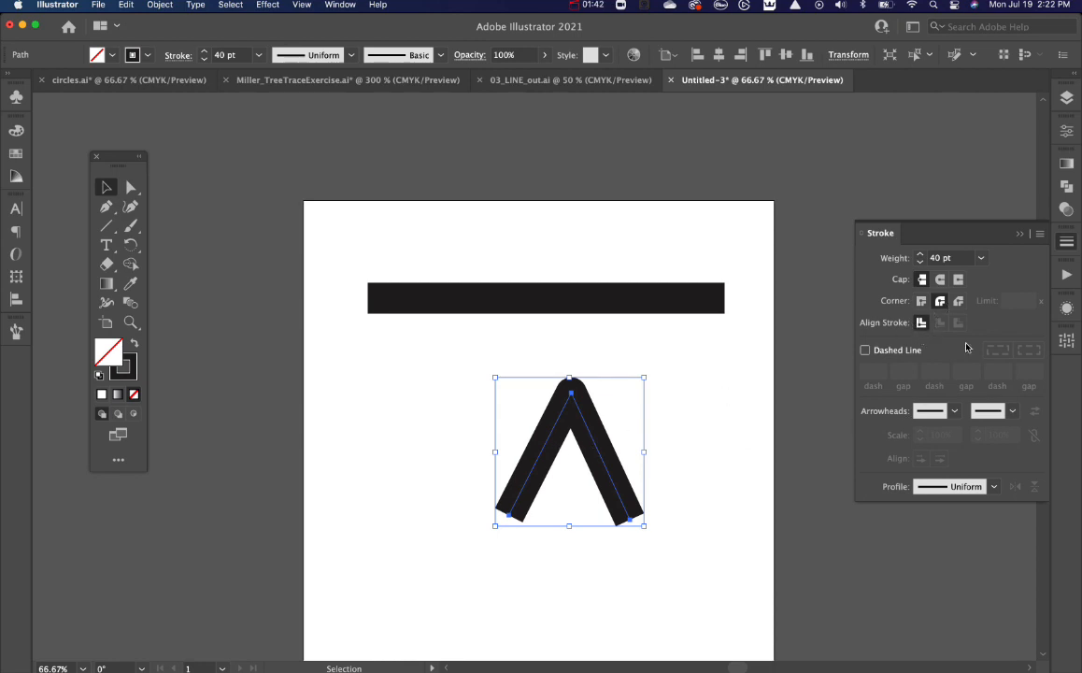
click(959, 301)
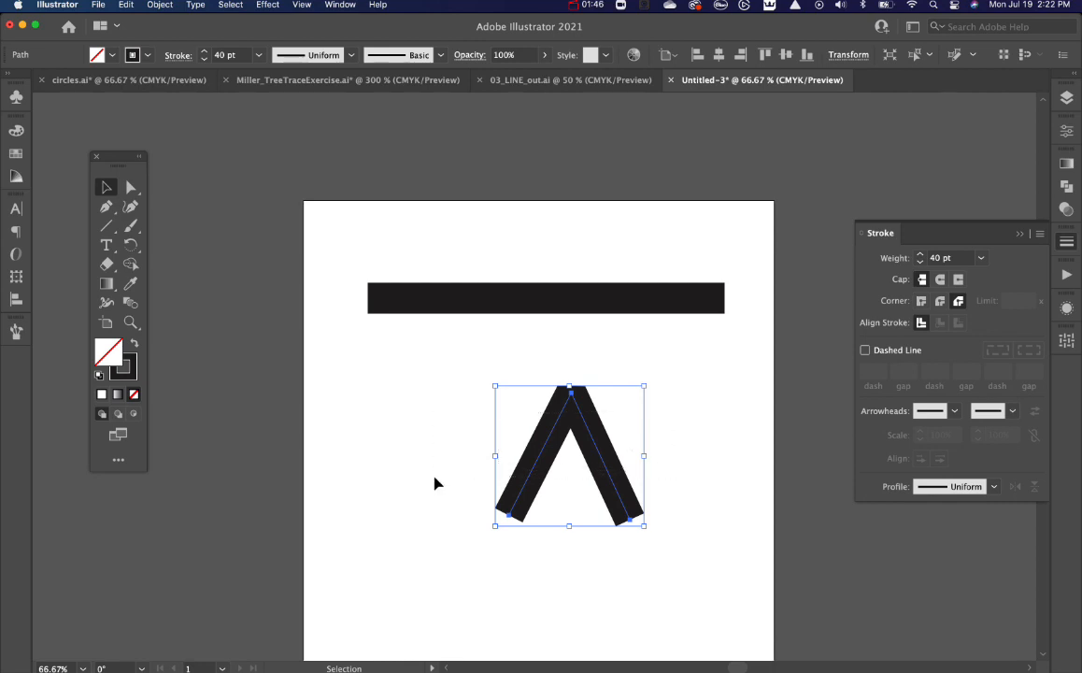
key(Delete)
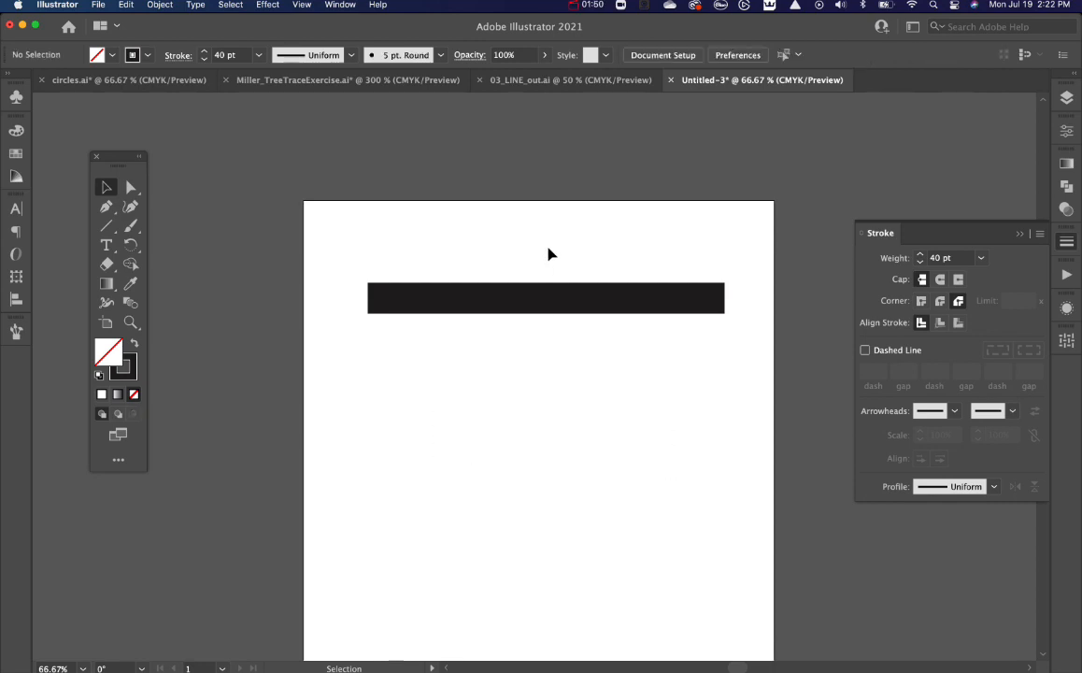
Make the horizontal line dashed with 12 pt dashes and lower its stroke weight to 20 pt
click(522, 298)
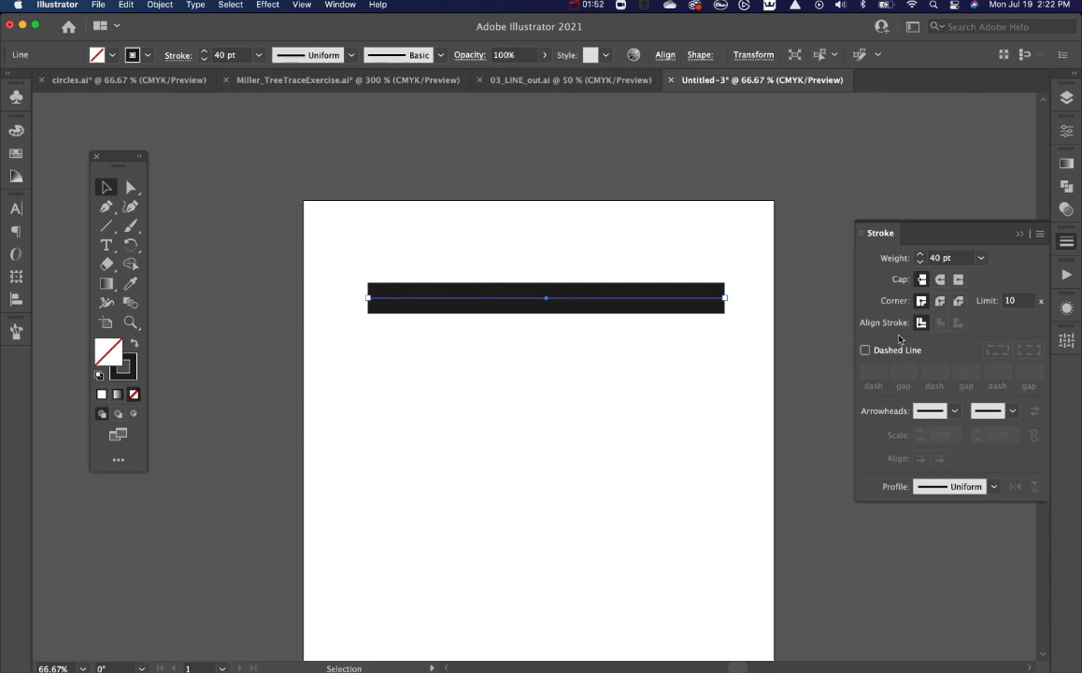
click(865, 350)
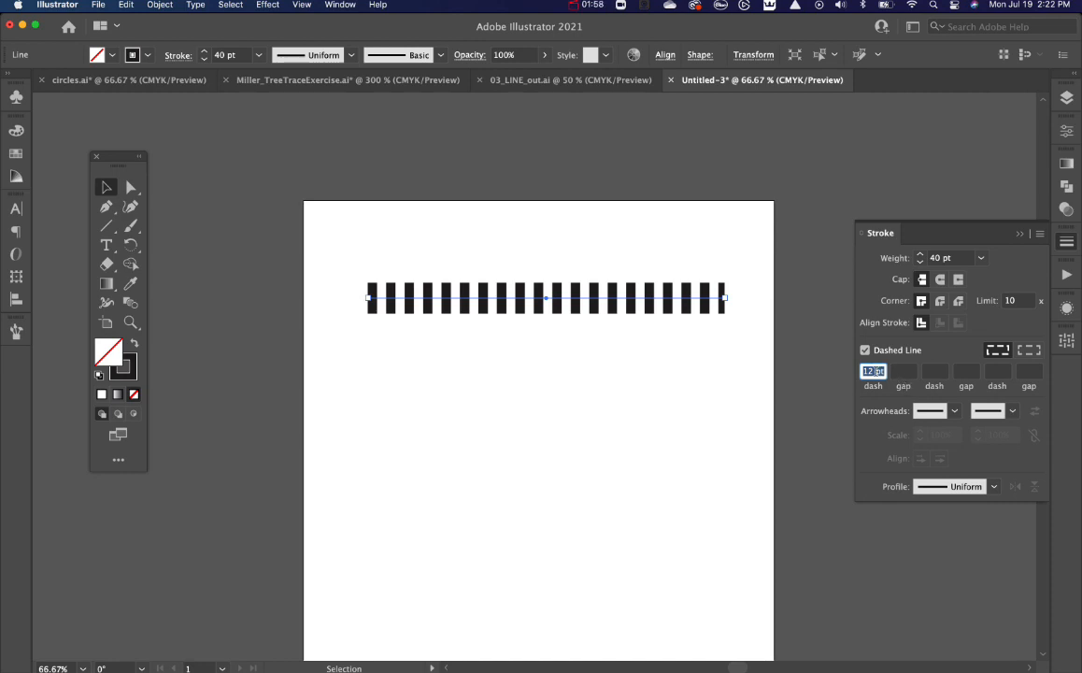
click(921, 263)
click(921, 262)
click(920, 263)
click(920, 263)
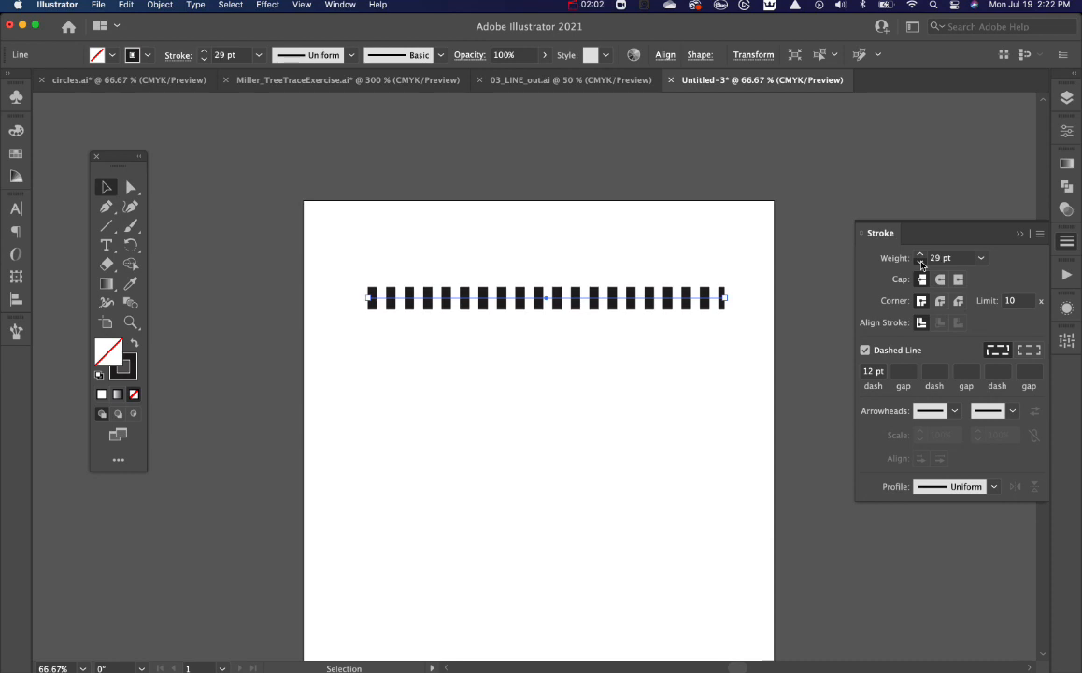
click(920, 263)
click(921, 263)
click(920, 262)
click(921, 263)
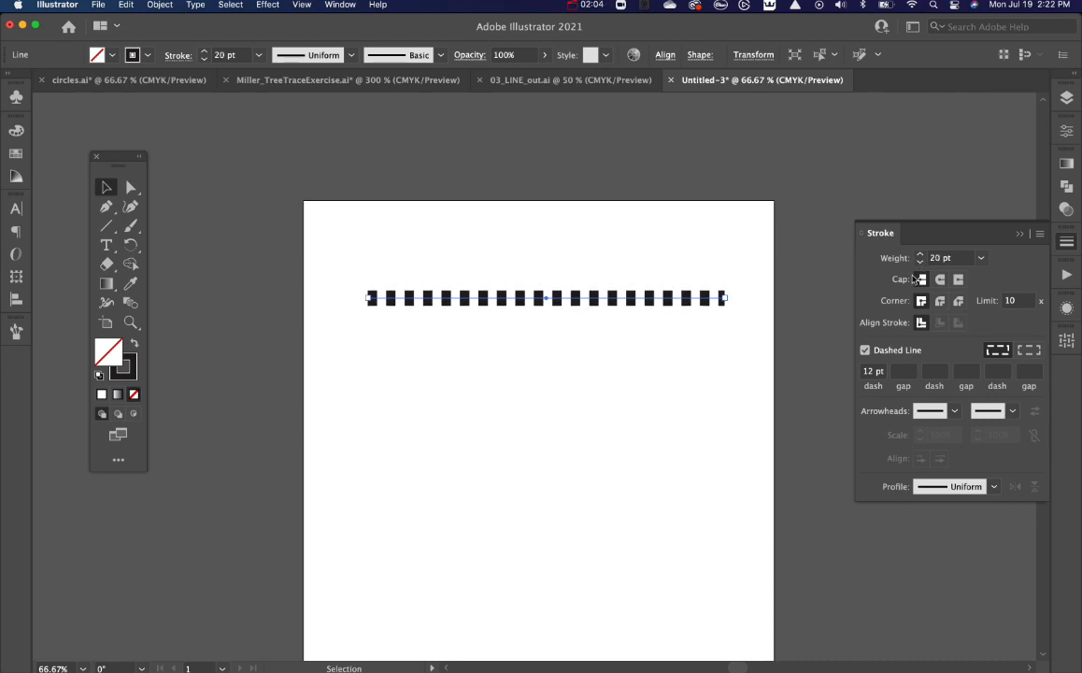
Set the gap between the line's dashes to 30 pt and deselect the line
click(912, 372)
text(30)
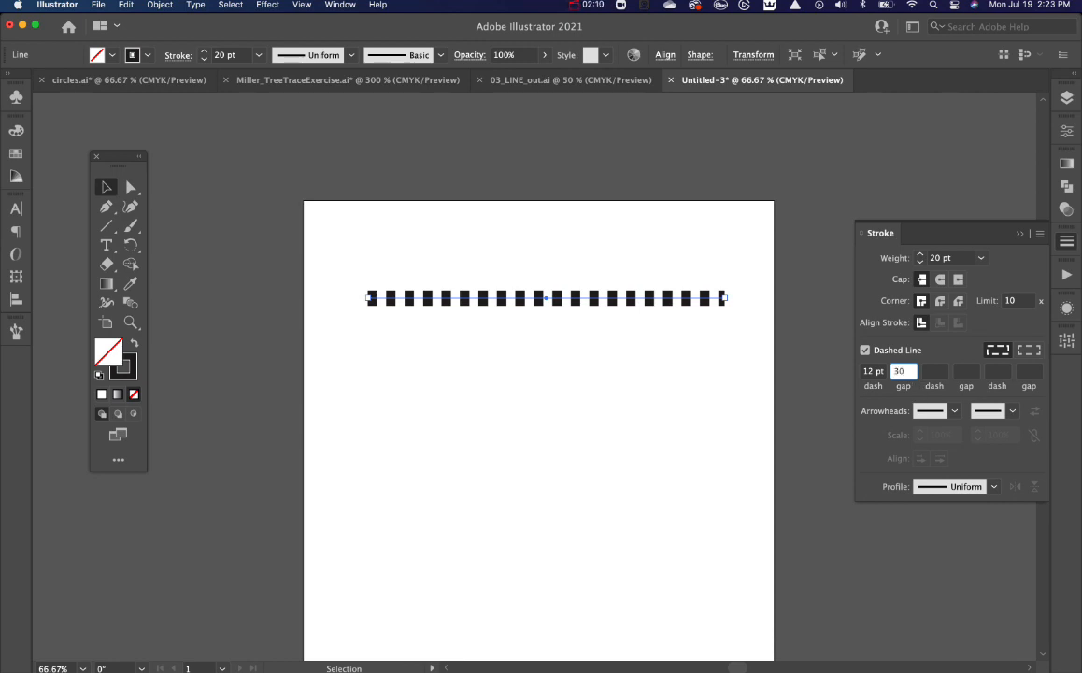
key(Tab)
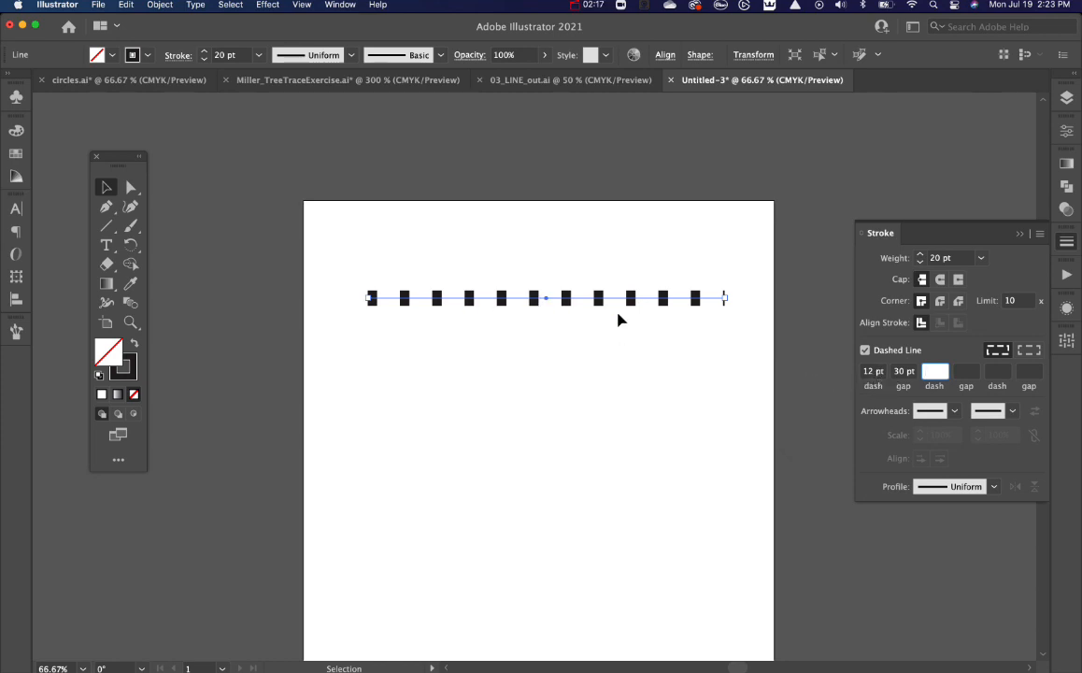
click(661, 370)
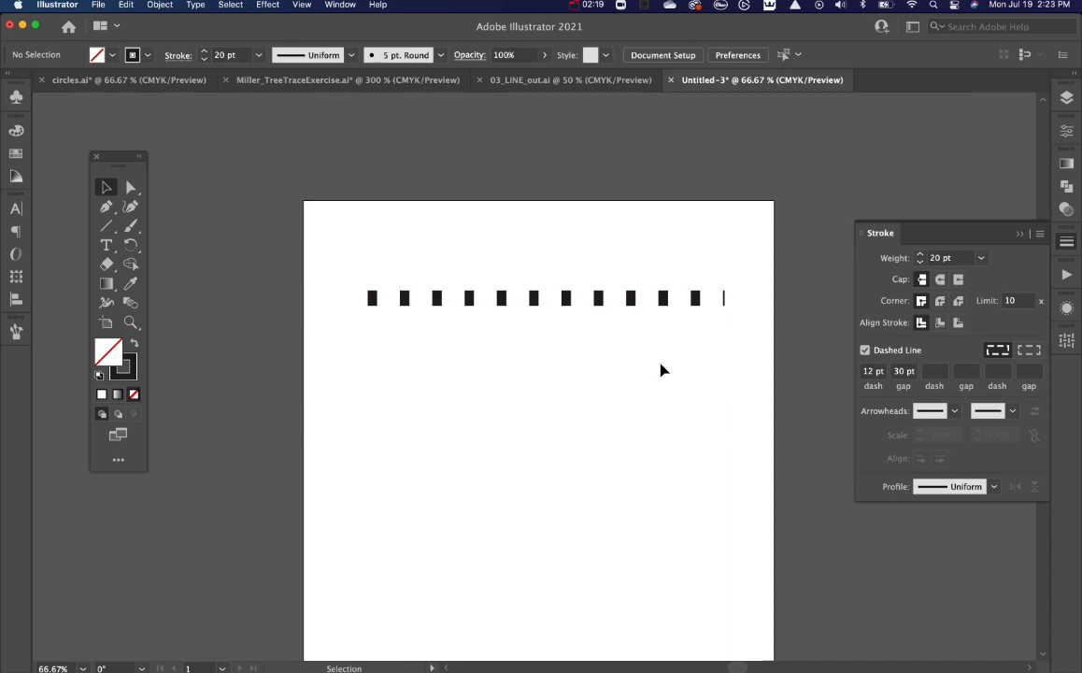
Turn off the dashed line option for the horizontal line
click(584, 299)
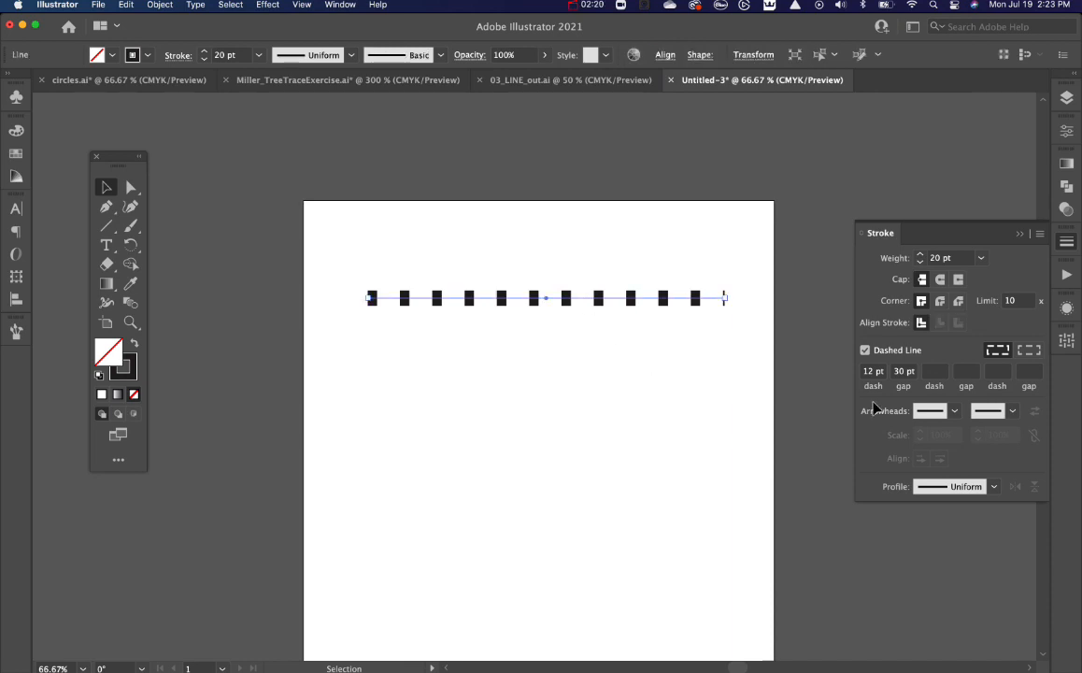
click(866, 350)
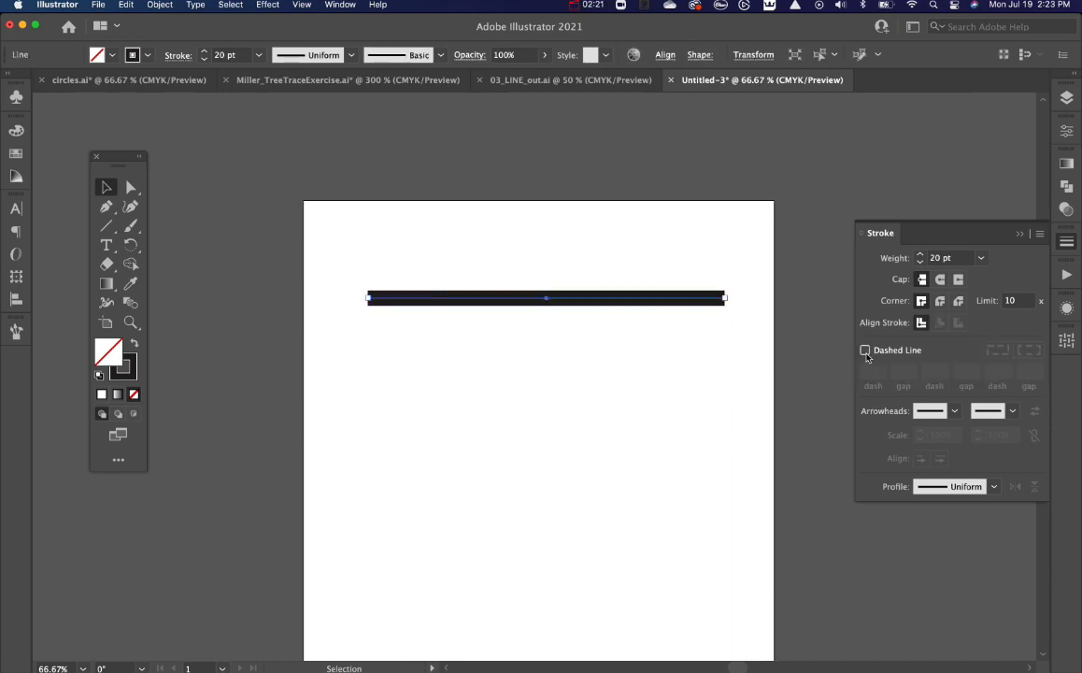
Try a large curved arrowhead at the start of the horizontal line and undo it
click(955, 412)
click(915, 466)
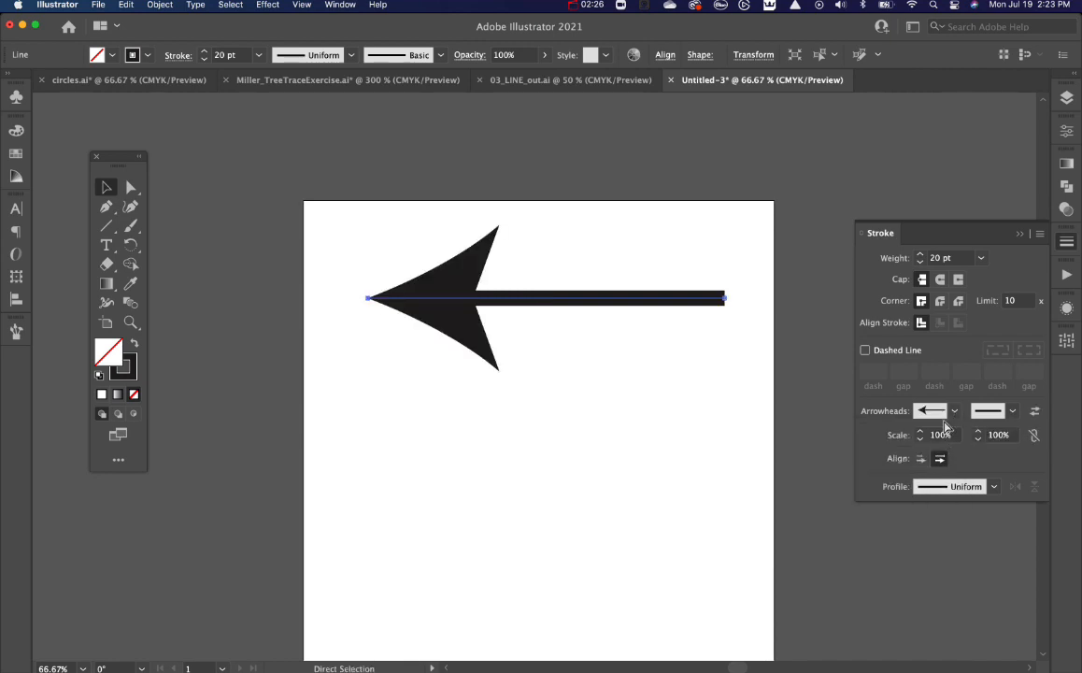
key(super+z)
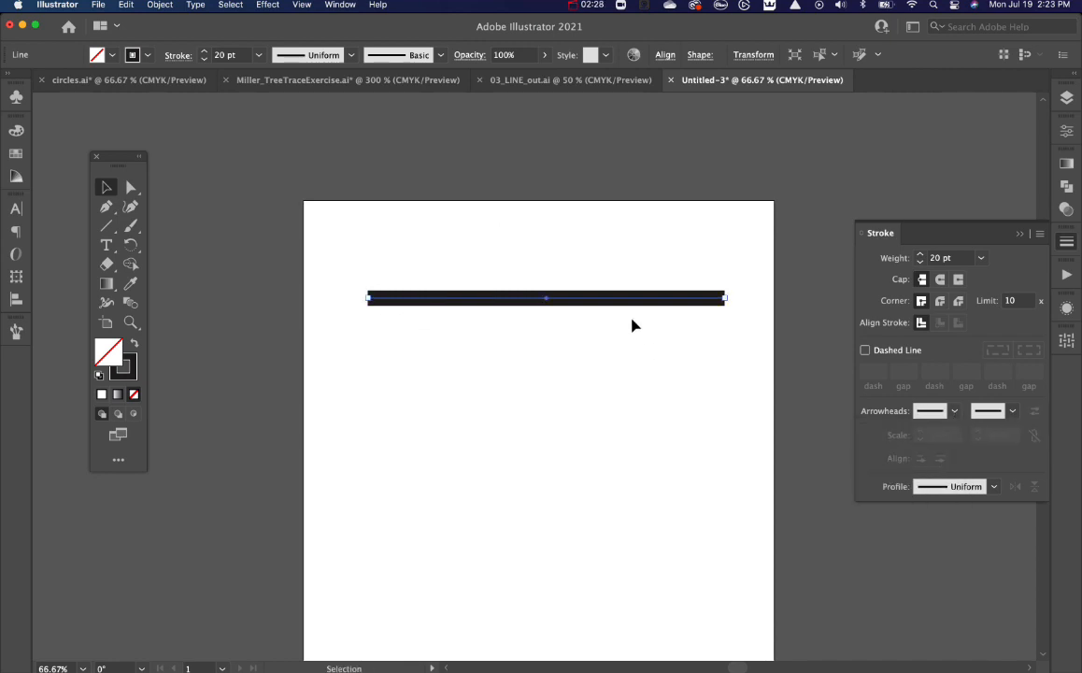
Apply the lens-shaped width profile, pointed at both ends, to the horizontal line and deselect it
click(994, 487)
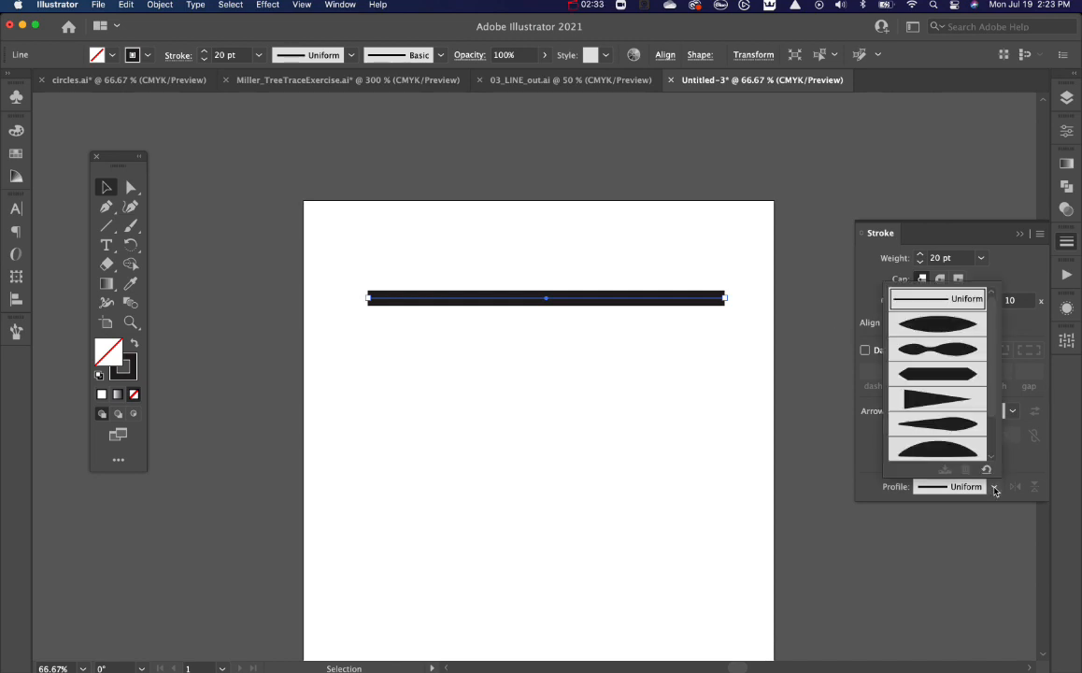
click(968, 328)
click(579, 420)
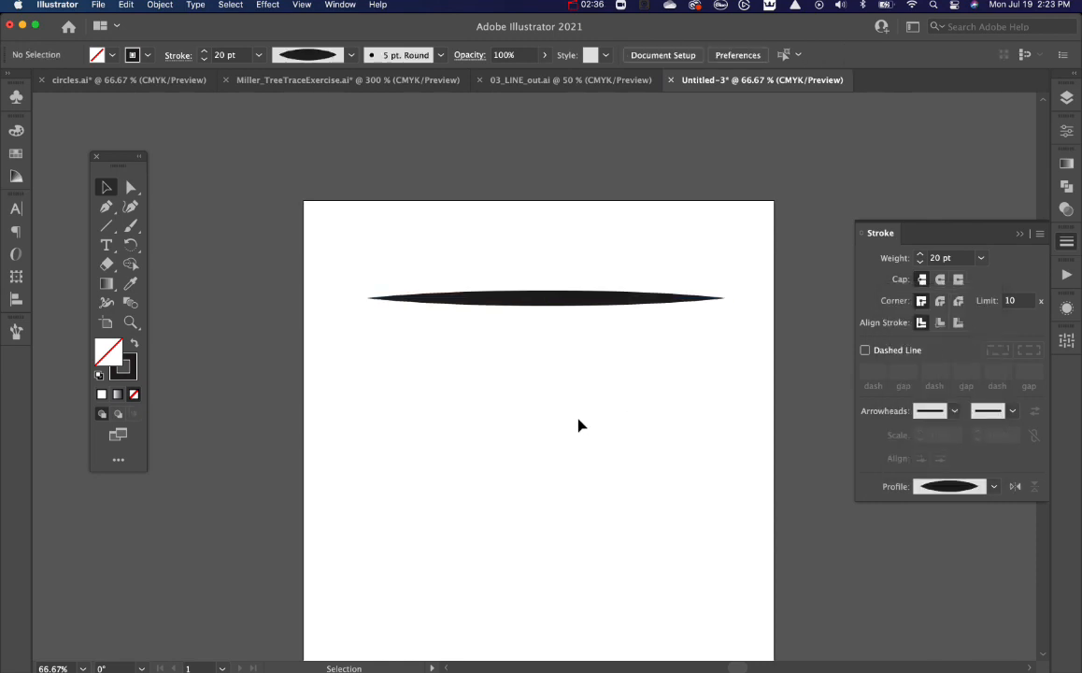
Try the double-bulge width profile on the line, replace it with the triangular tapered profile and deselect the line
click(582, 301)
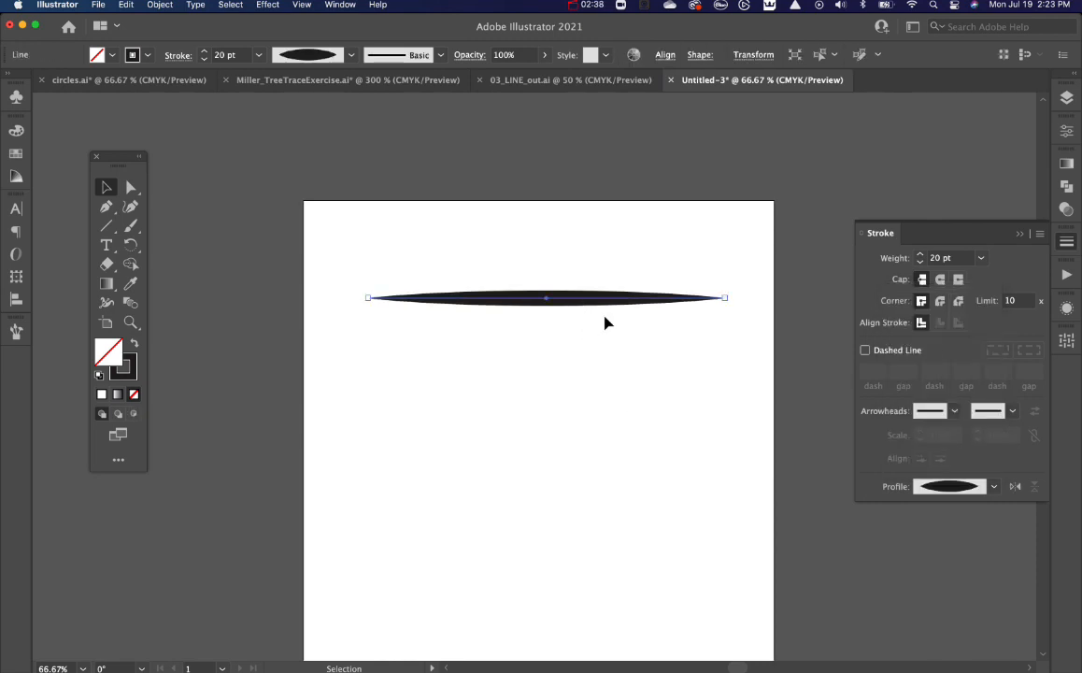
click(994, 487)
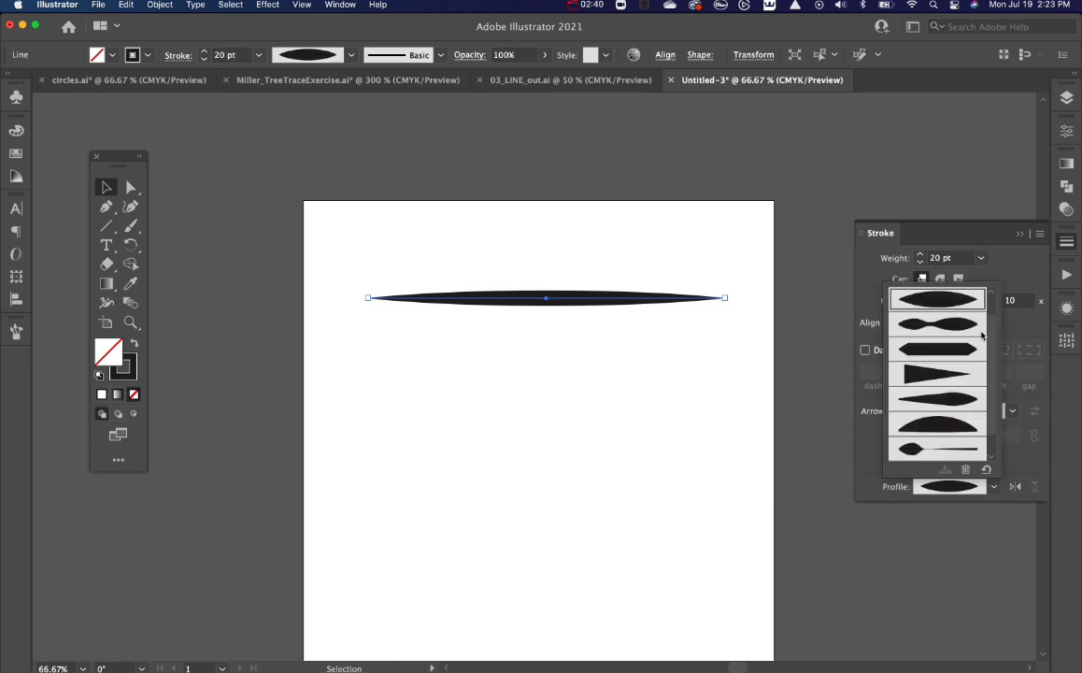
click(971, 325)
click(994, 486)
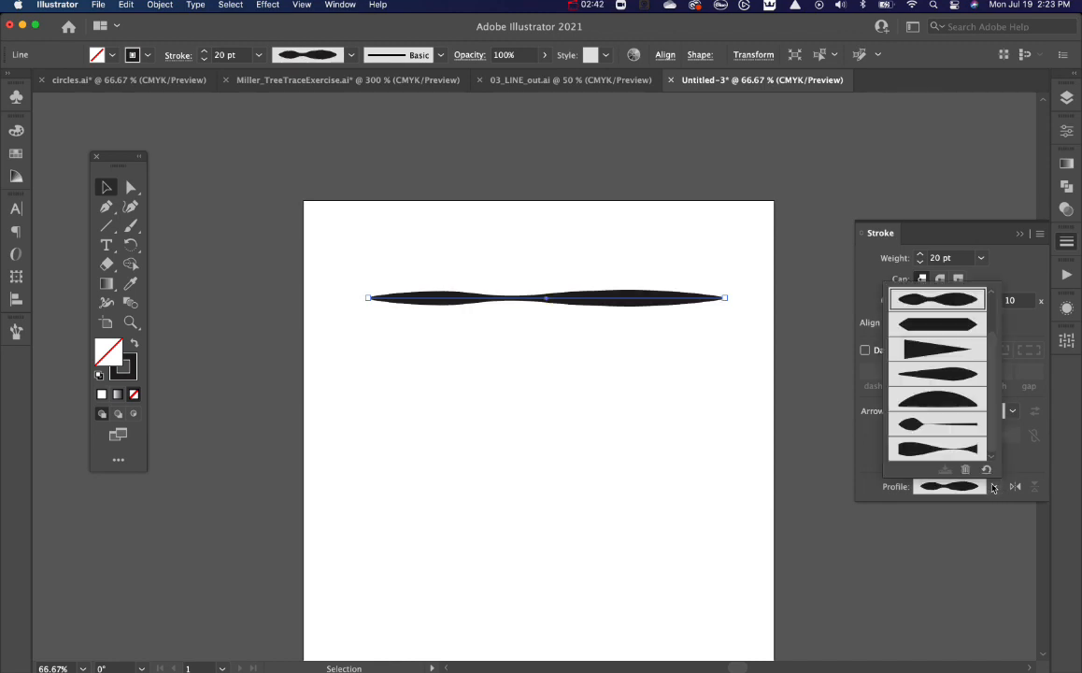
click(944, 349)
click(693, 430)
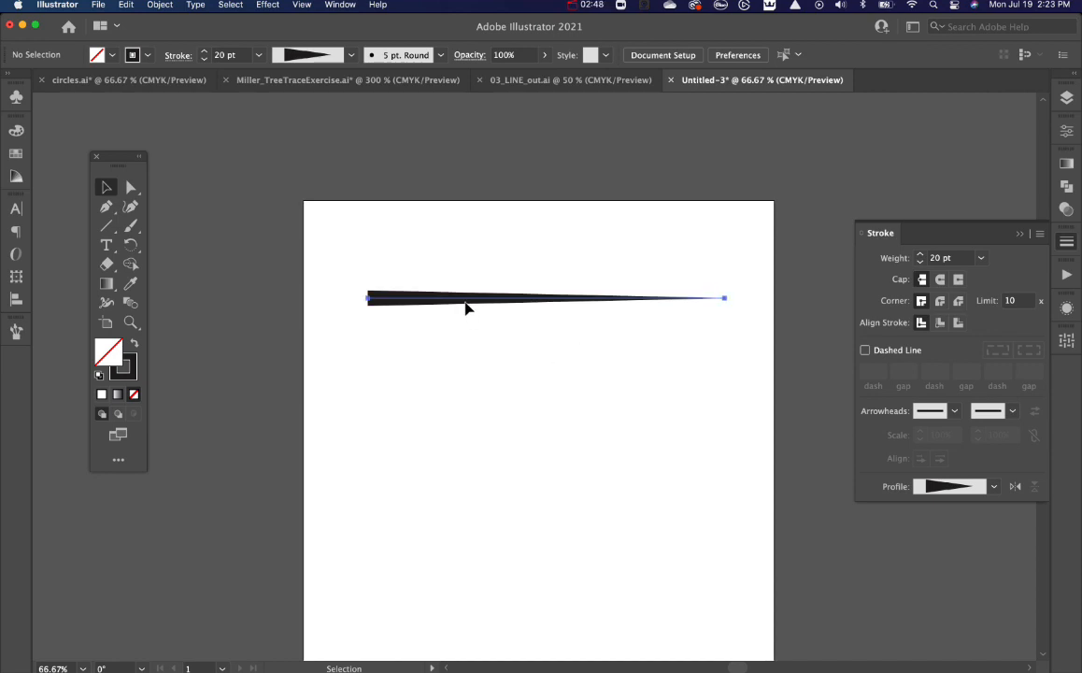
Move the tapered line up slightly and build a stack of 16 closely spaced lines downward by copying it and repeating the transformation
mouse_move(467, 308)
mouse_down()
mouse_move(466, 276)
mouse_move(467, 288)
mouse_up()
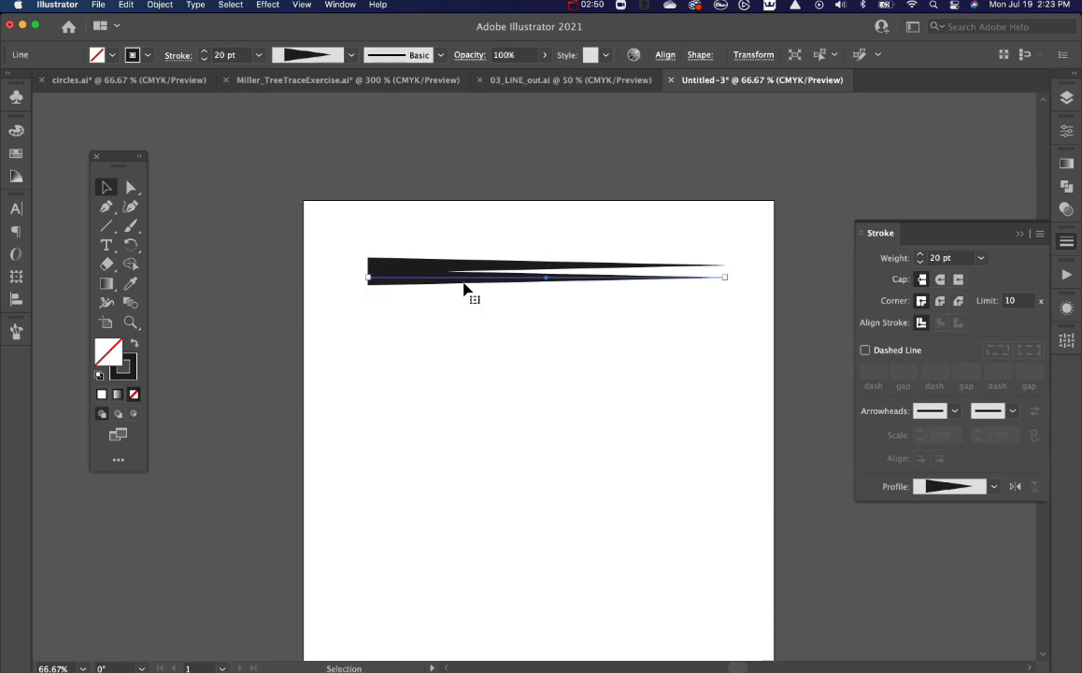
key(super+d)
key(super+d)
key(super+d)
key(super+d)
key(super+d)
key(super+d)
key(super+d)
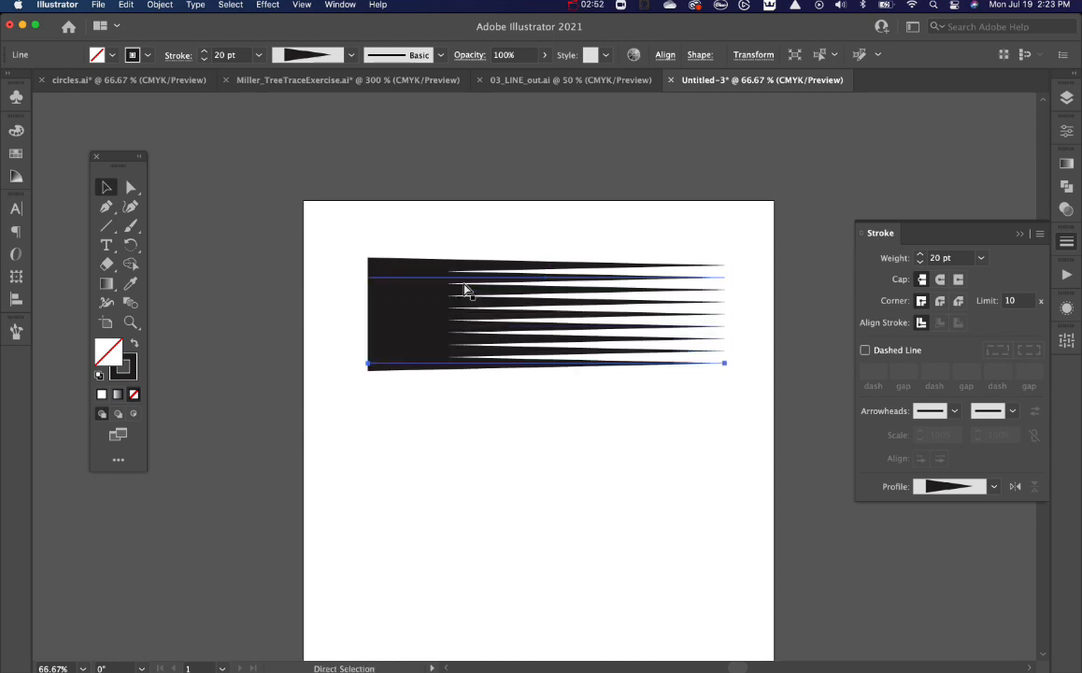
key(super+d)
key(super+d)
key(super+d)
key(super+d)
key(super+d)
key(super+d)
key(super+d)
click(498, 503)
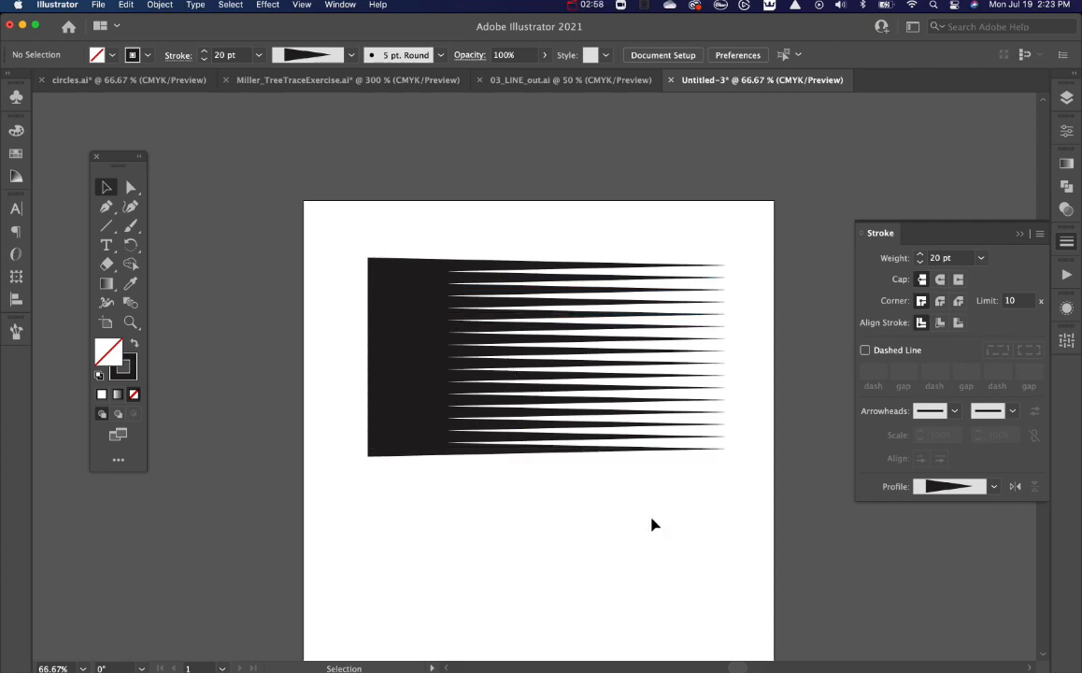
Select the whole stack of tapered lines and delete it
drag(726, 510, 346, 248)
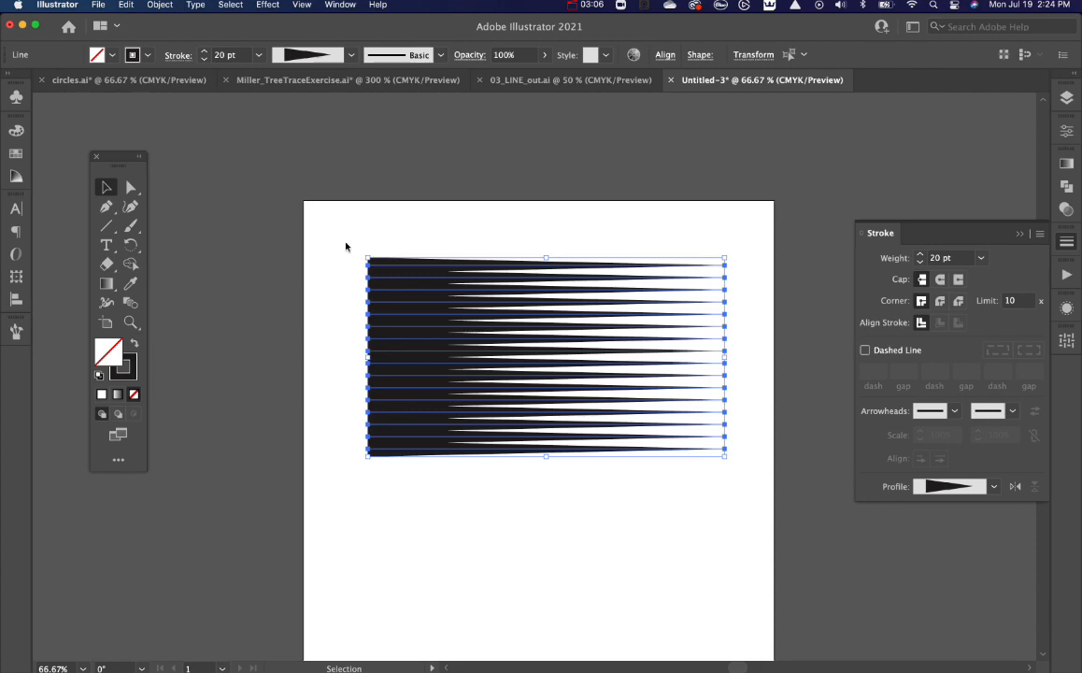
key(Delete)
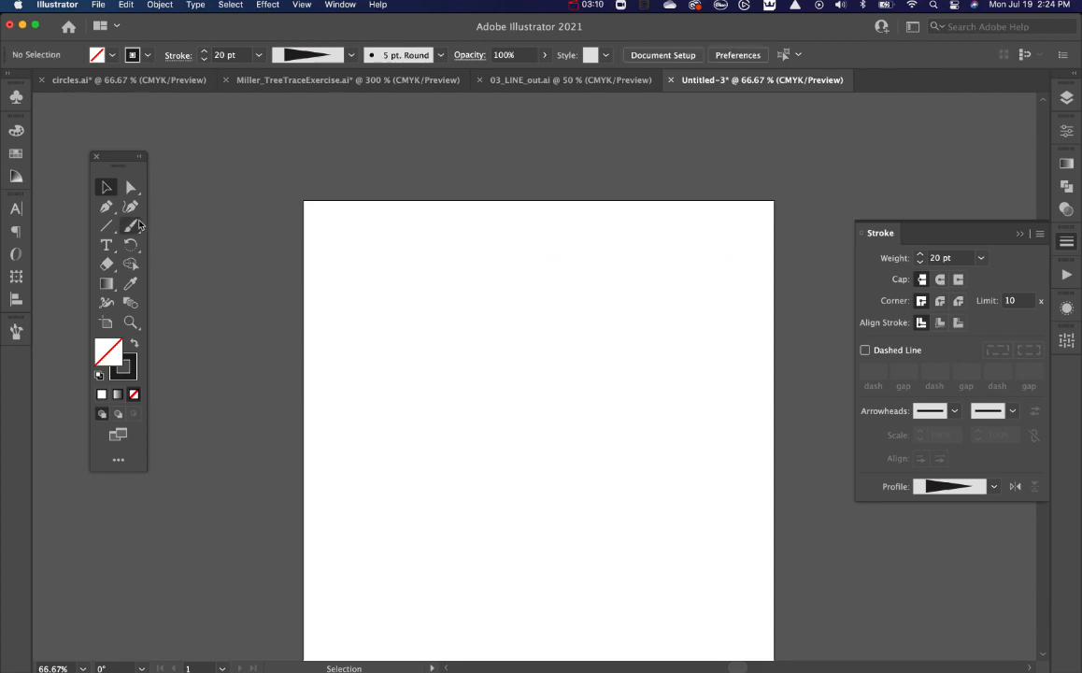
Draw a circle in the upper middle of the artboard with the Ellipse tool and set its stroke weight to 20 pt
click(107, 226)
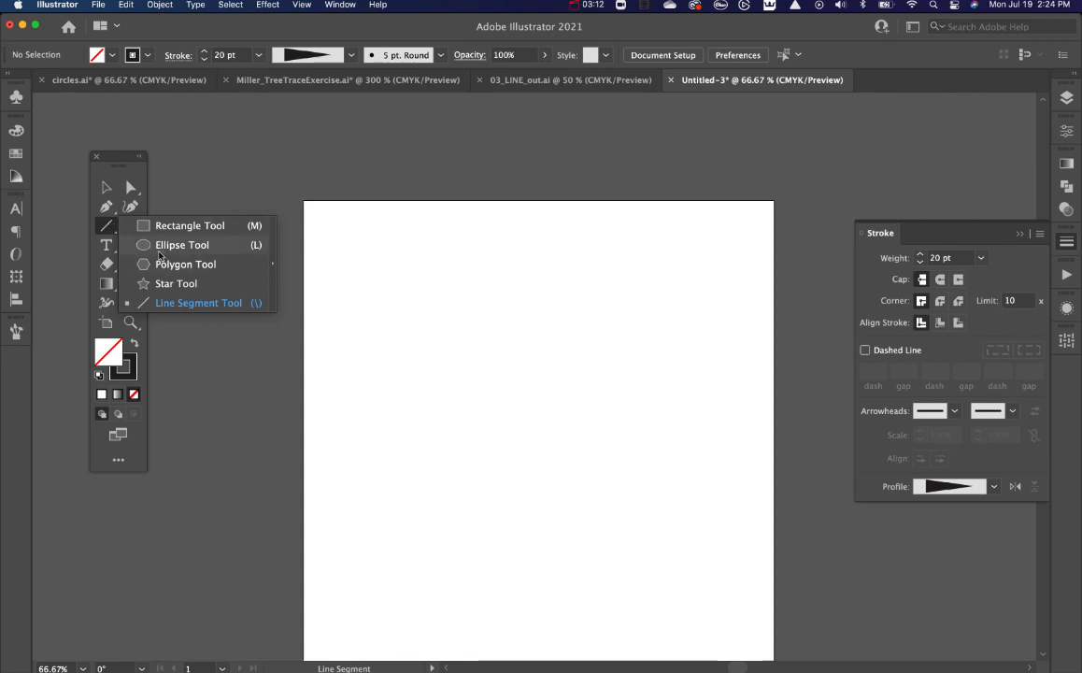
click(176, 244)
drag(427, 253, 609, 415)
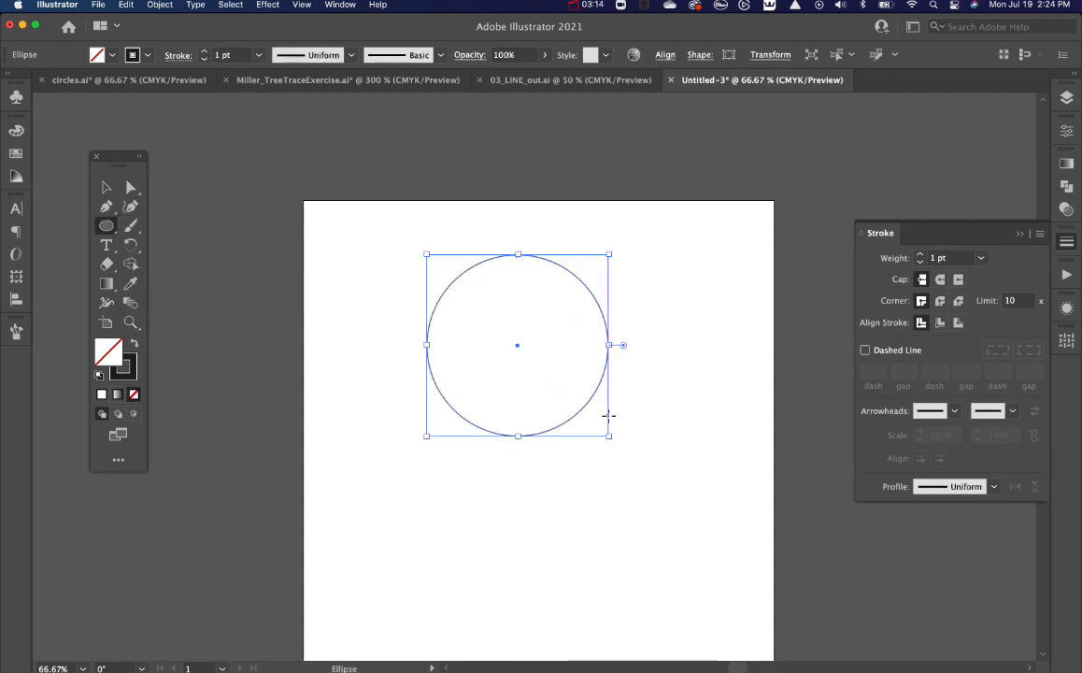
key(v)
click(981, 259)
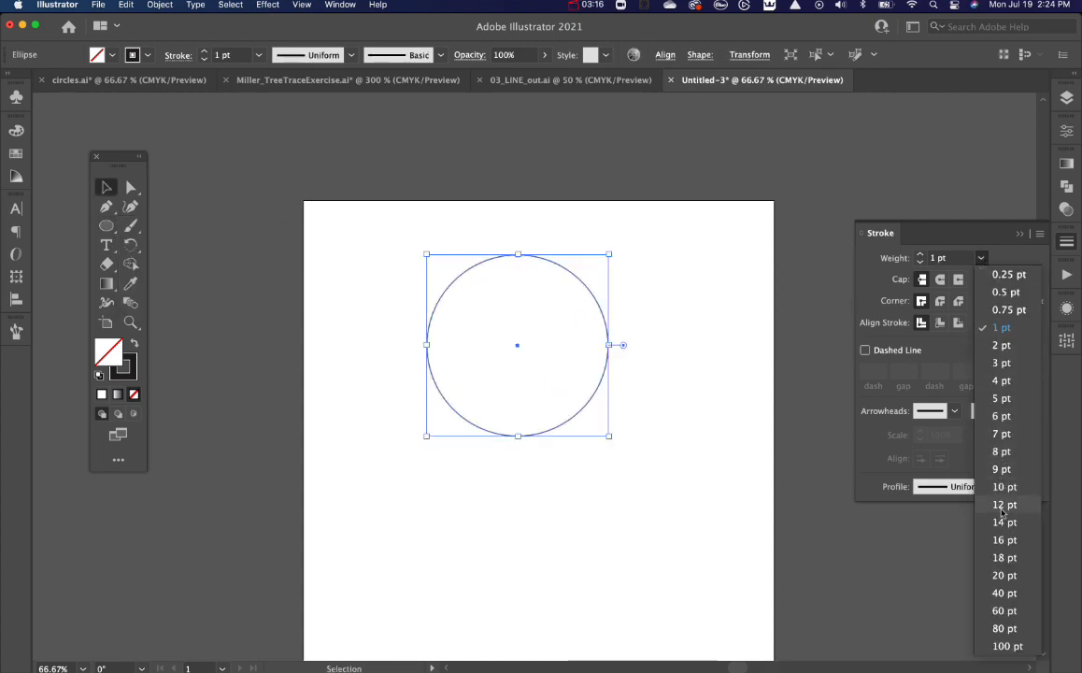
click(1005, 575)
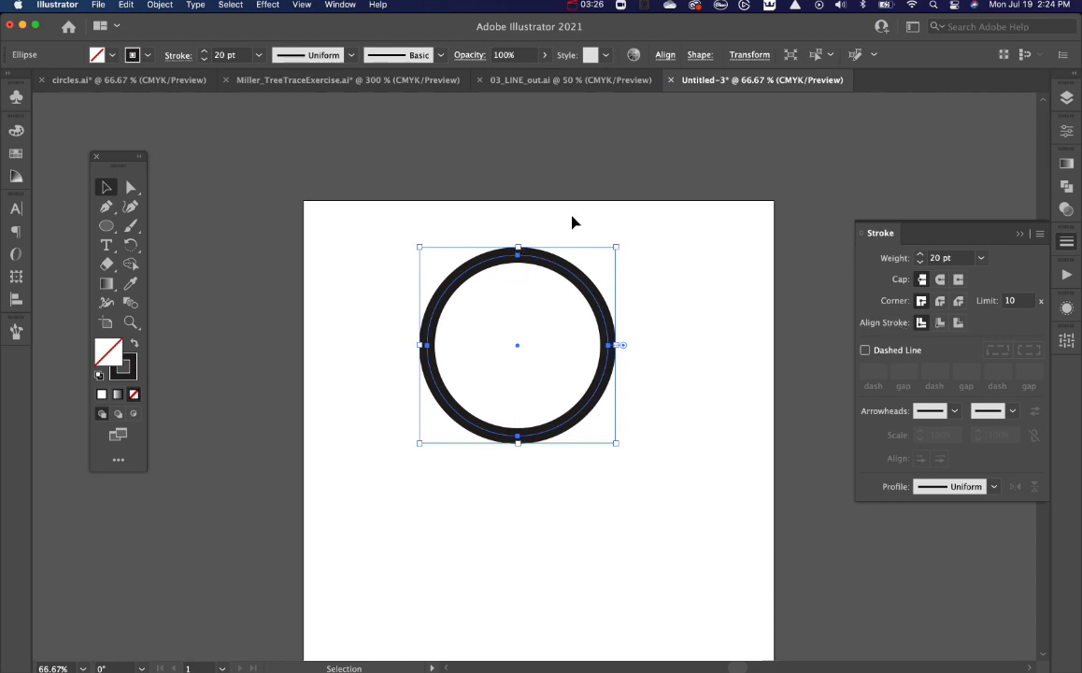
Draw a vertical line to the right of the circle with the Line Segment tool and delete it
key(backslash)
drag(682, 251, 682, 415)
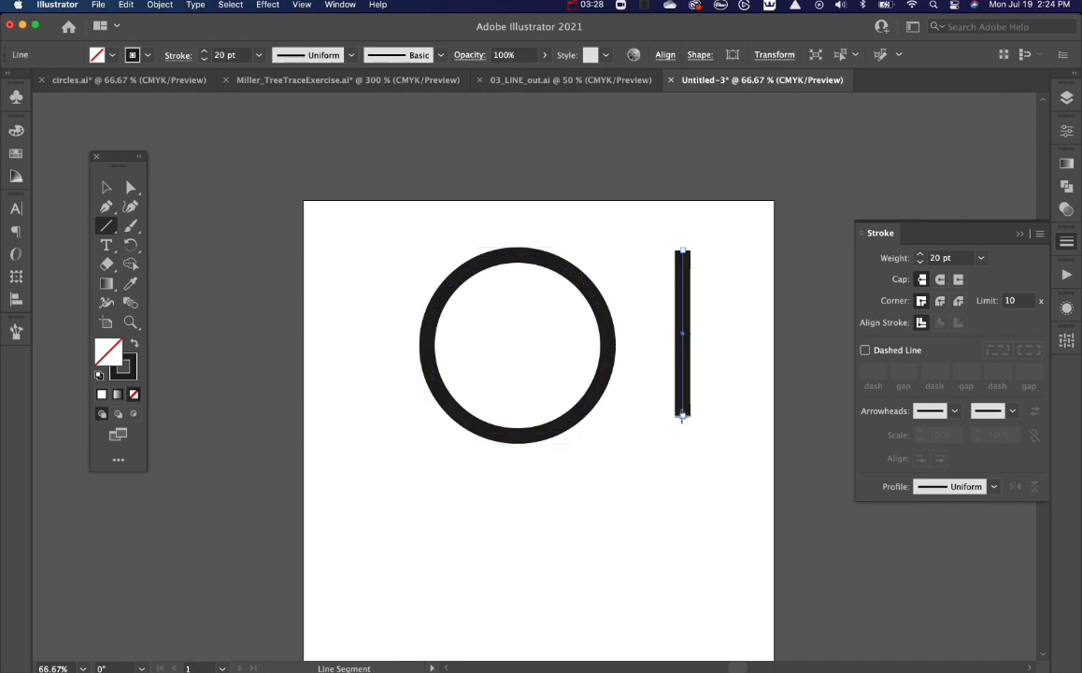
key(v)
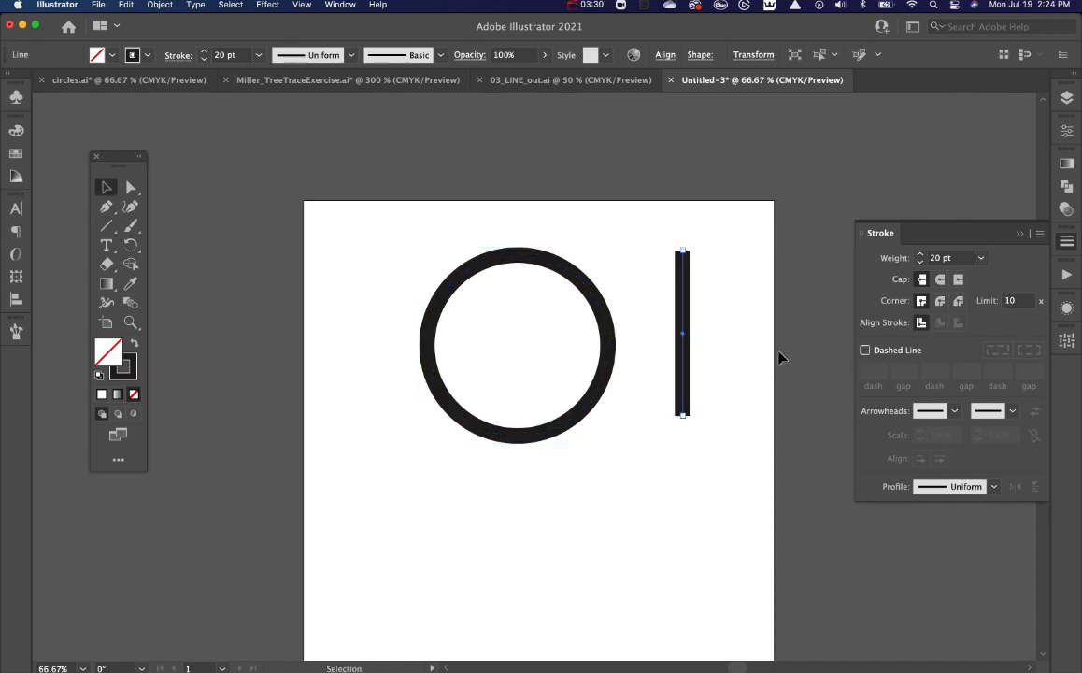
key(Delete)
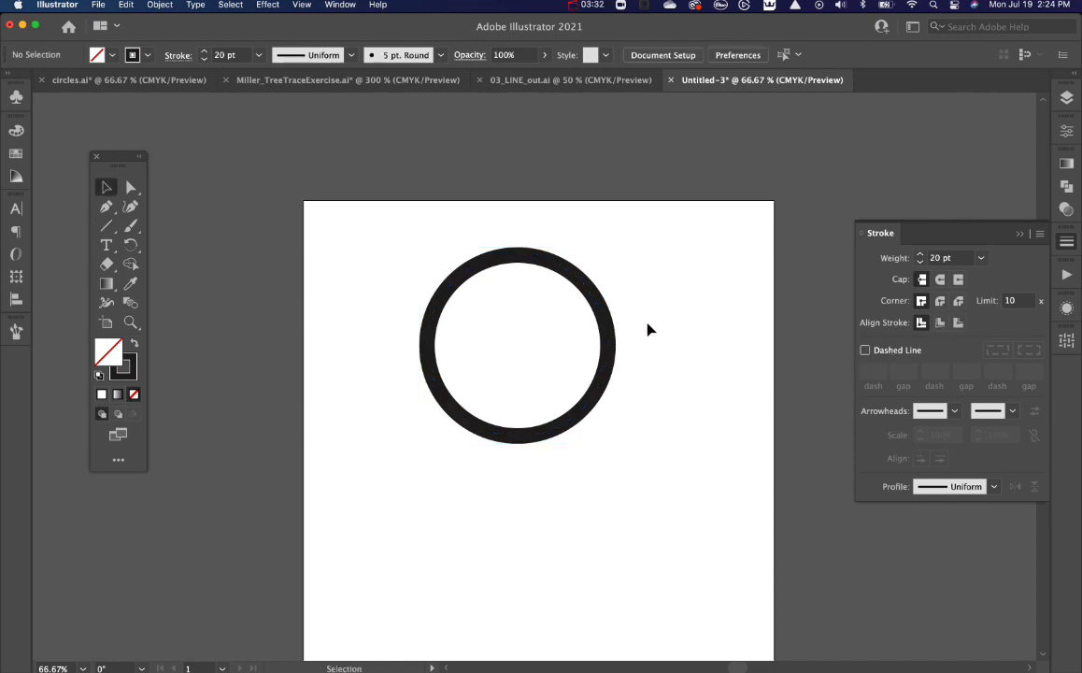
Align the circle's stroke to the inside of its path and increase the stroke weight to 46 pt
drag(647, 324, 555, 340)
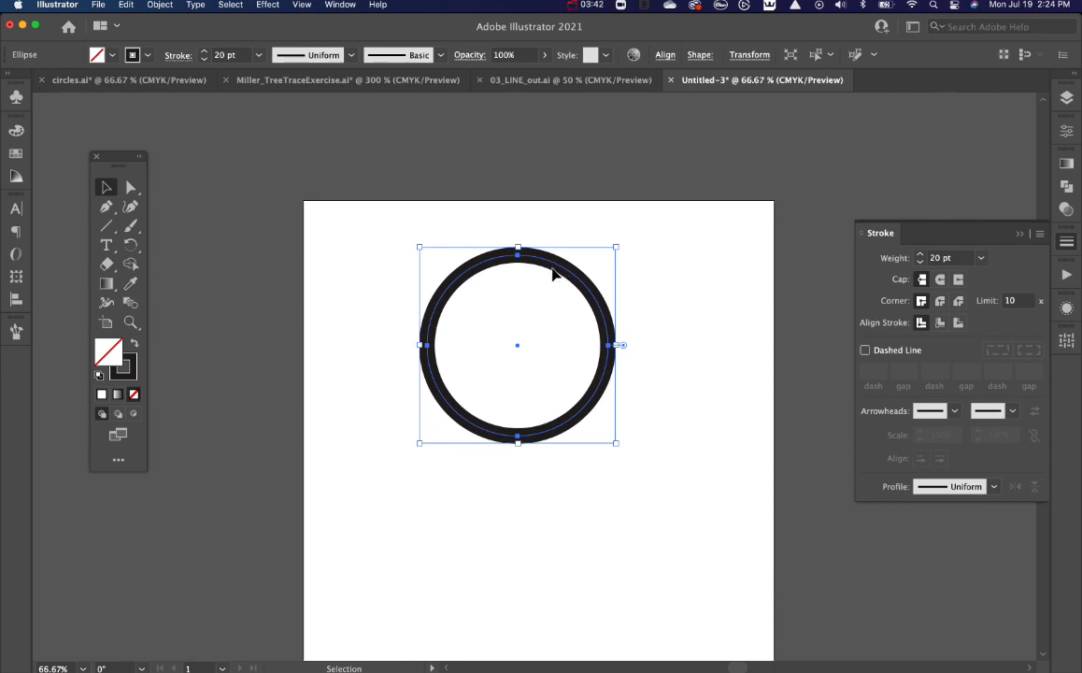
click(940, 323)
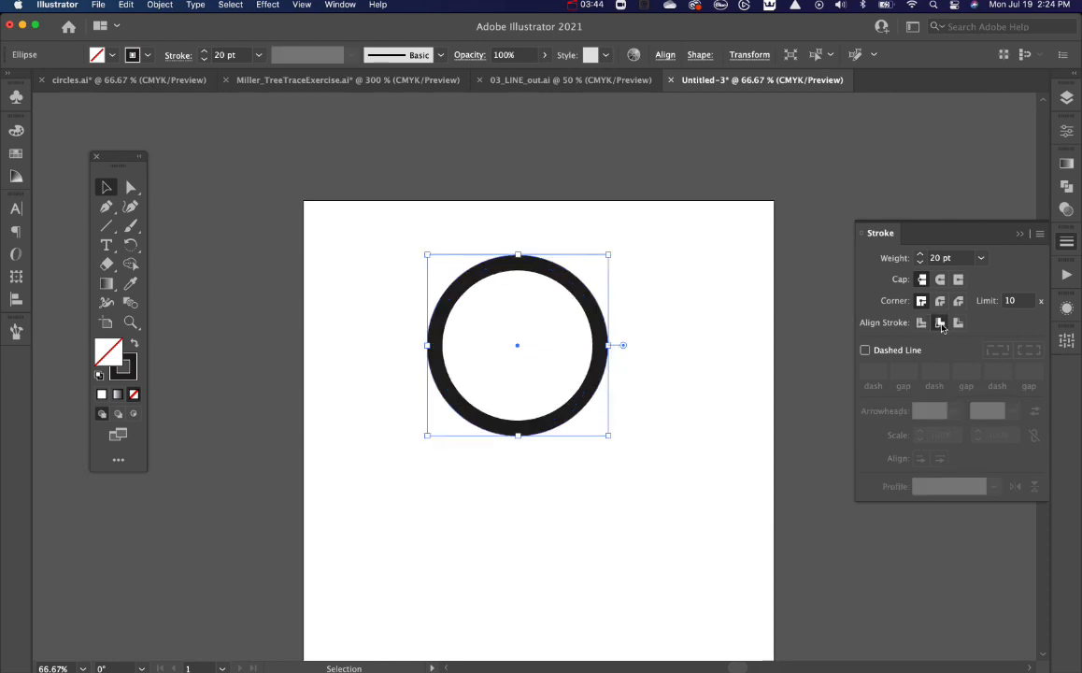
click(920, 254)
click(920, 254)
click(921, 254)
click(921, 255)
click(921, 256)
click(921, 256)
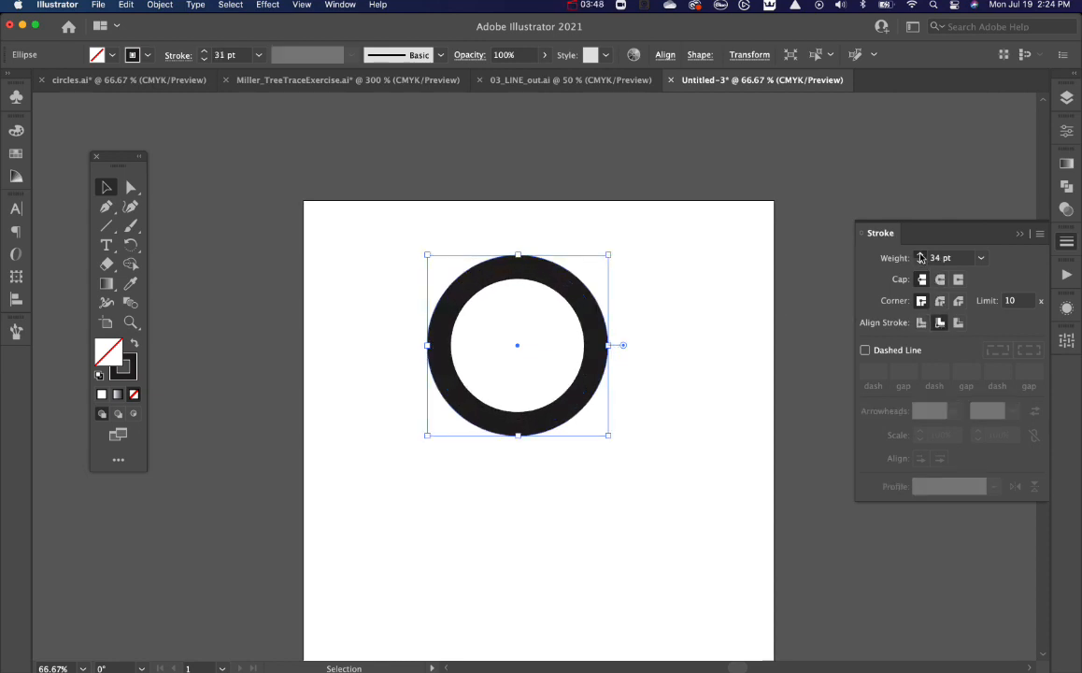
click(921, 256)
click(921, 256)
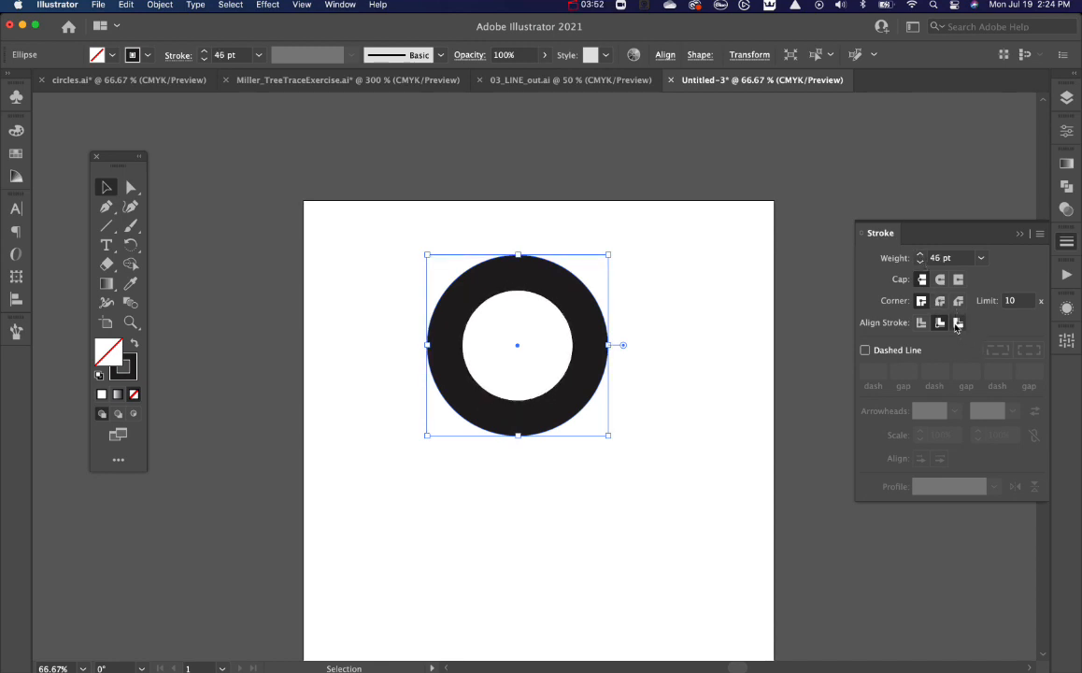
Align the circle's stroke to the outside, try a heavier weight of 58 pt and reduce it to 33 pt
click(957, 323)
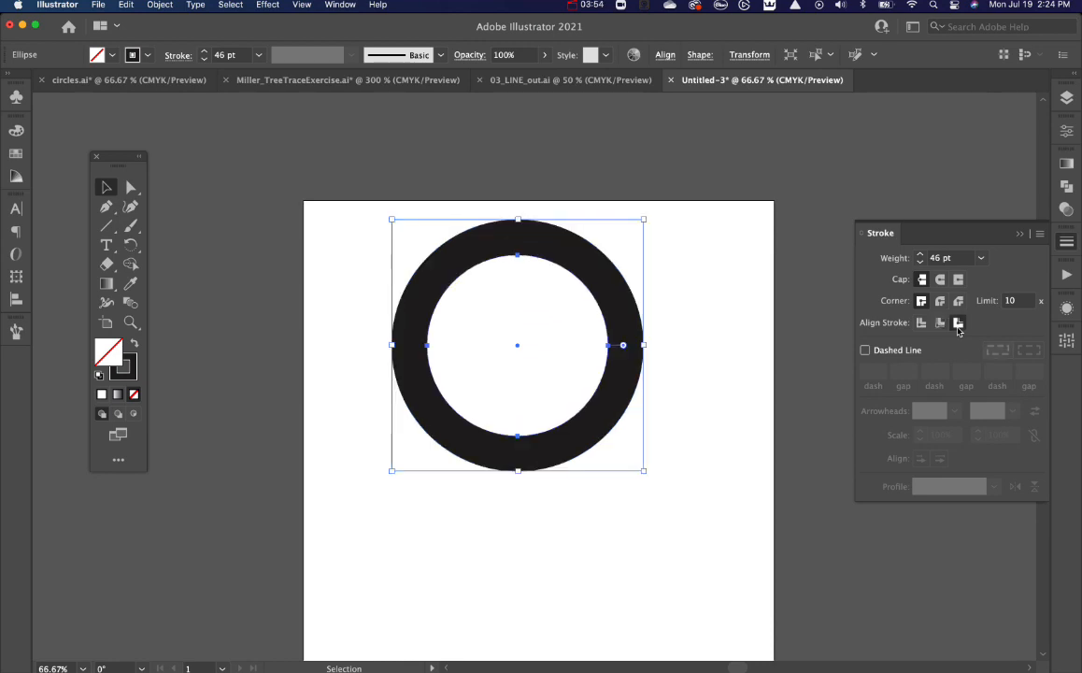
click(921, 255)
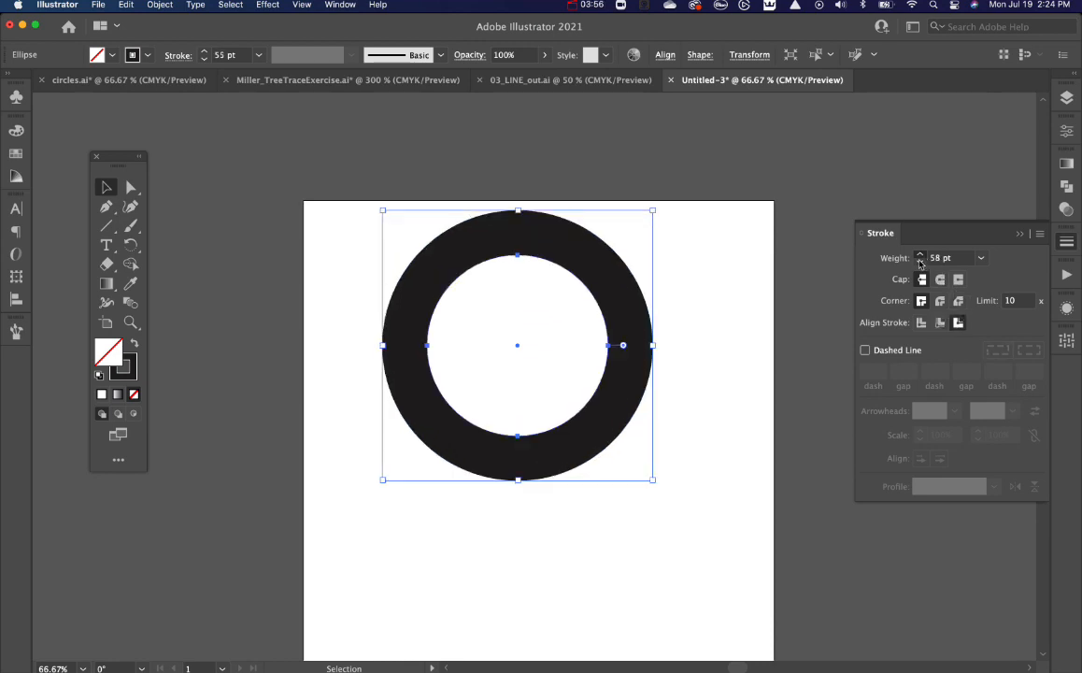
drag(921, 264, 920, 263)
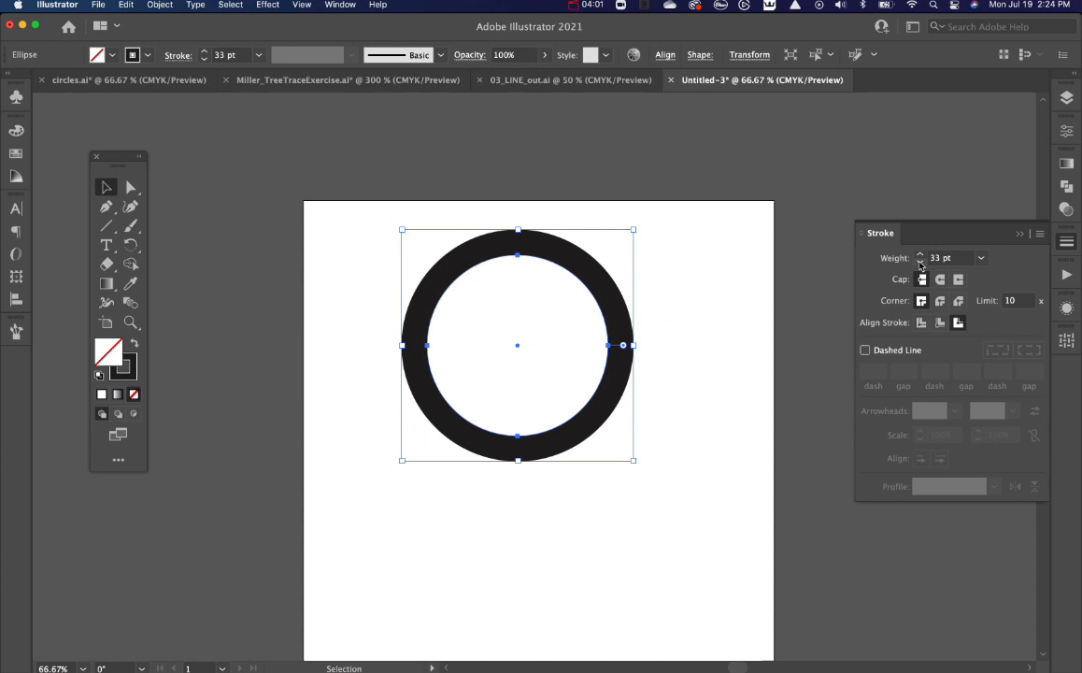